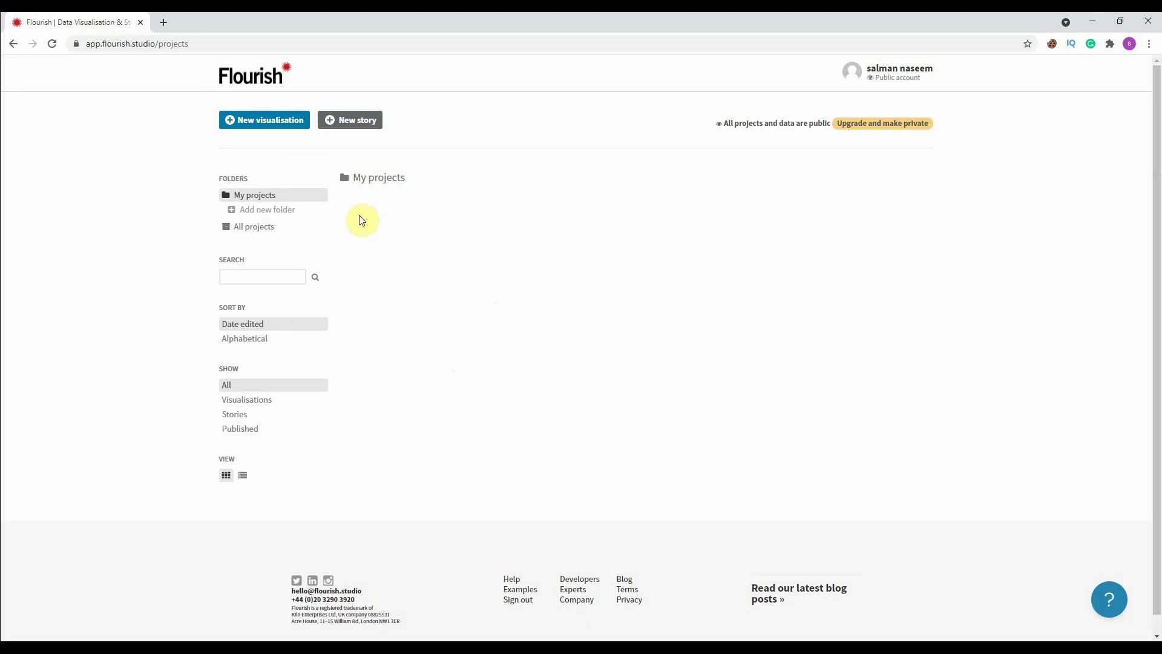
Step: Create a new visualisation from the Bar chart race template
left_click(262, 123)
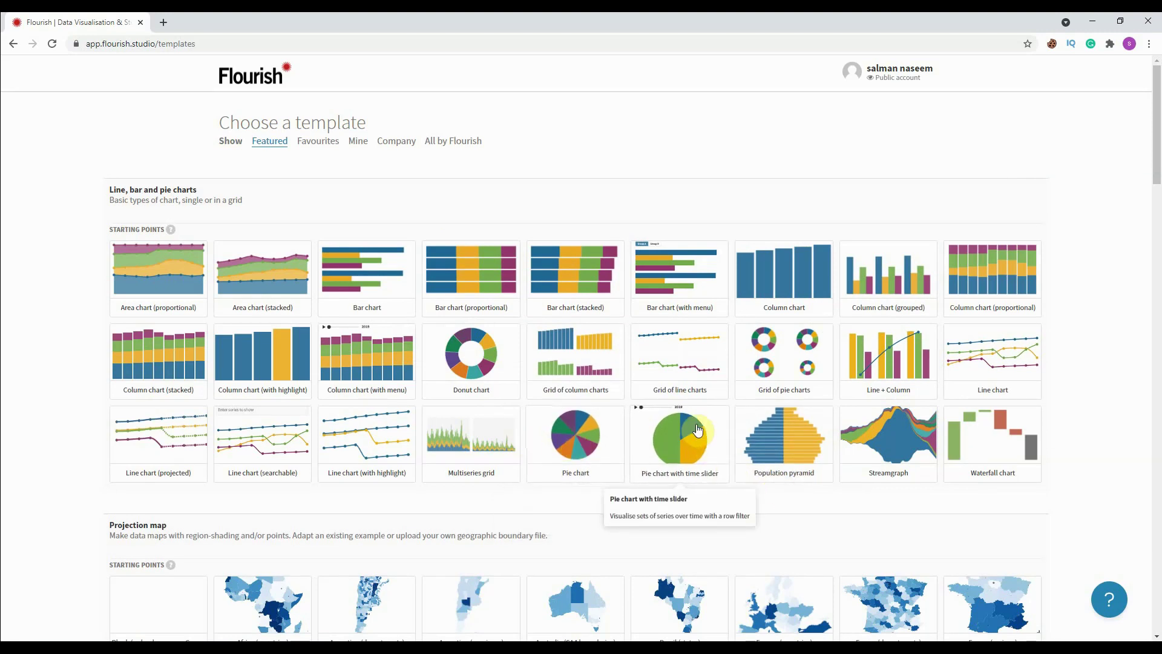
scroll(705, 363, "down", 1)
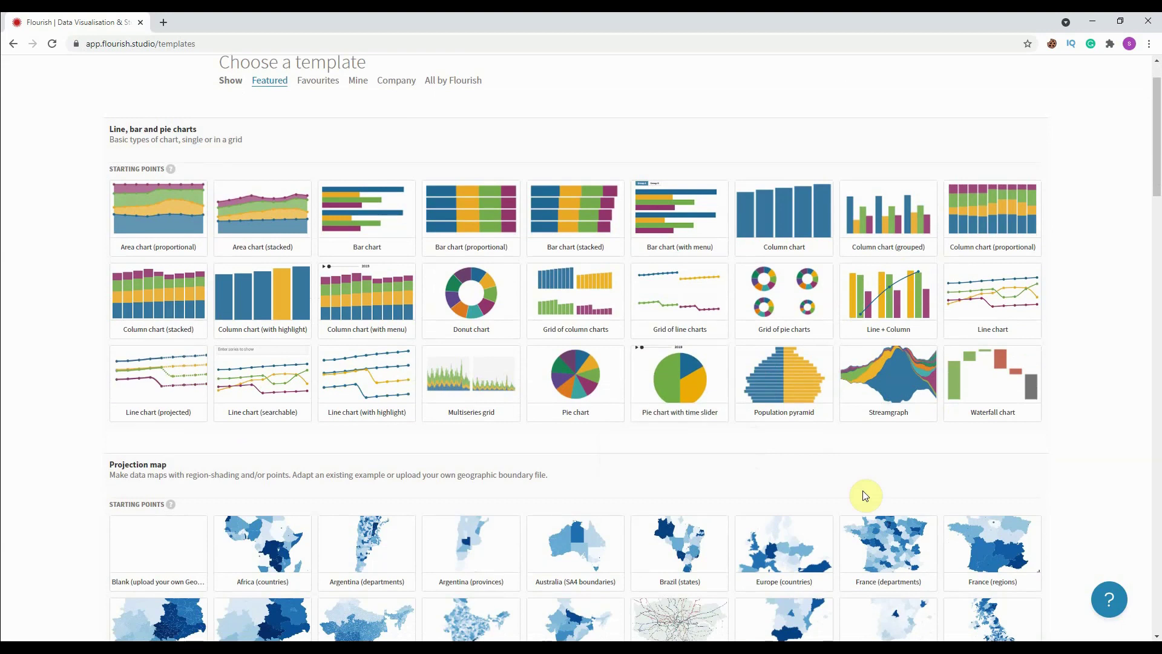
scroll(819, 448, "down", 7)
scroll(820, 450, "down", 2)
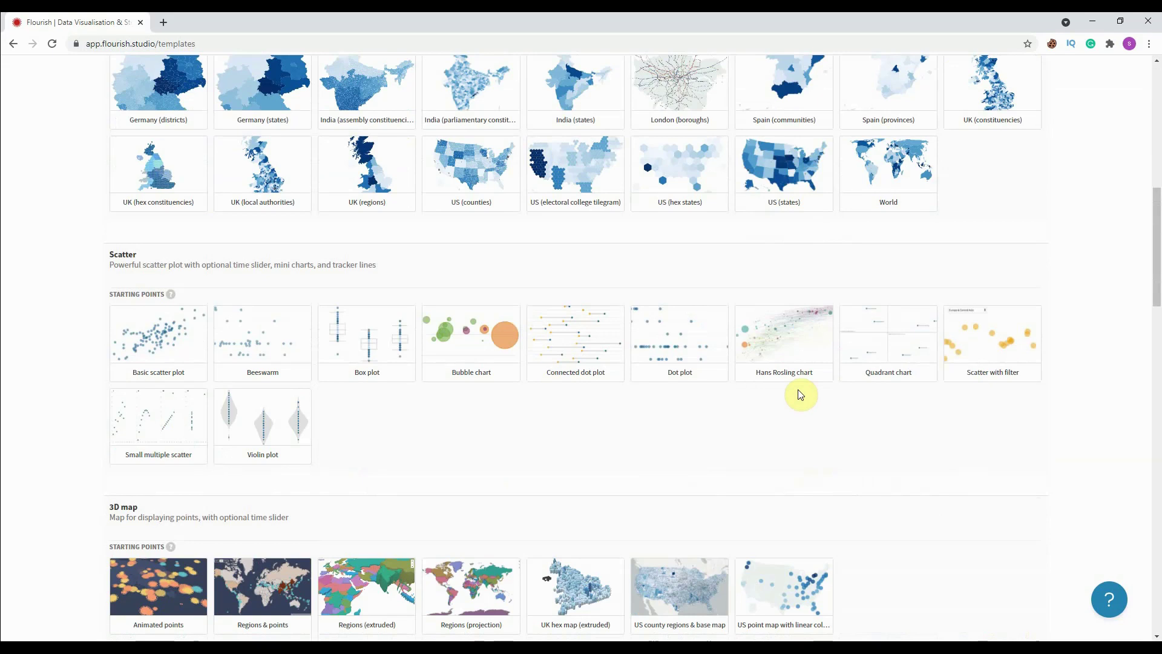
scroll(798, 390, "down", 4)
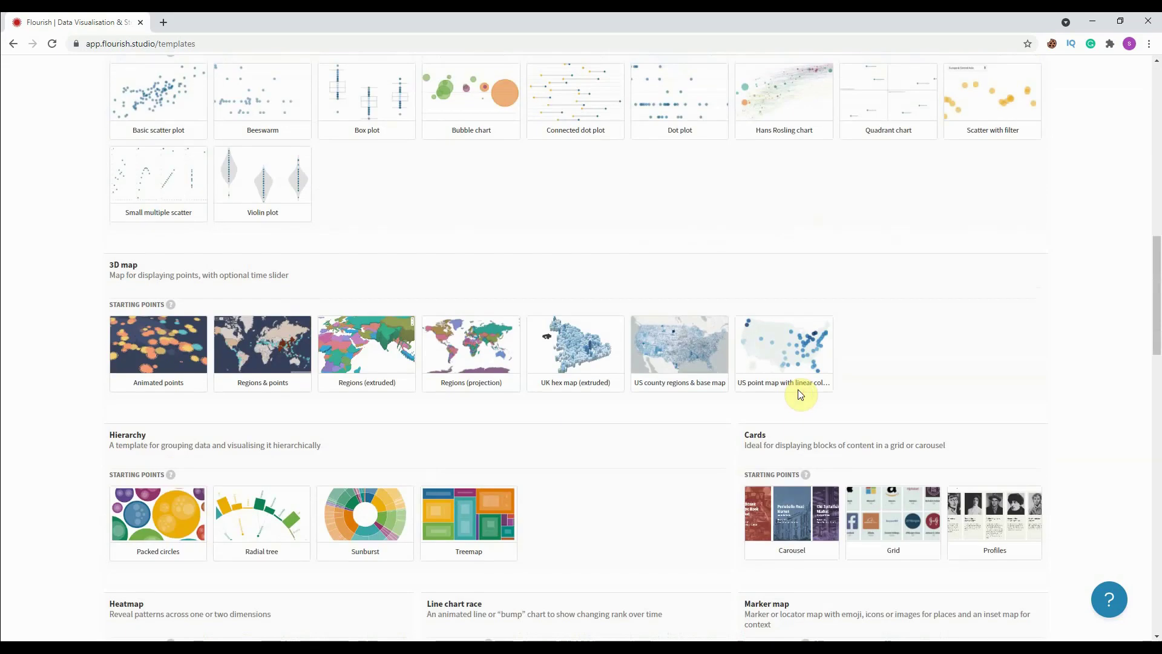
scroll(834, 338, "down", 12)
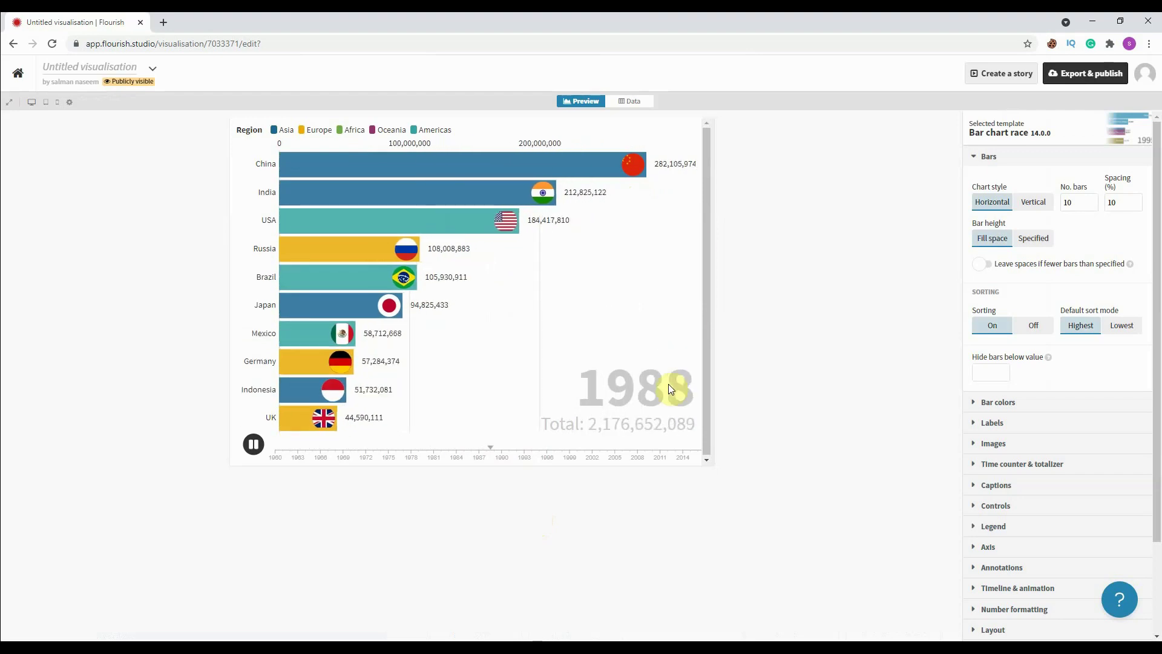
left_click(632, 101)
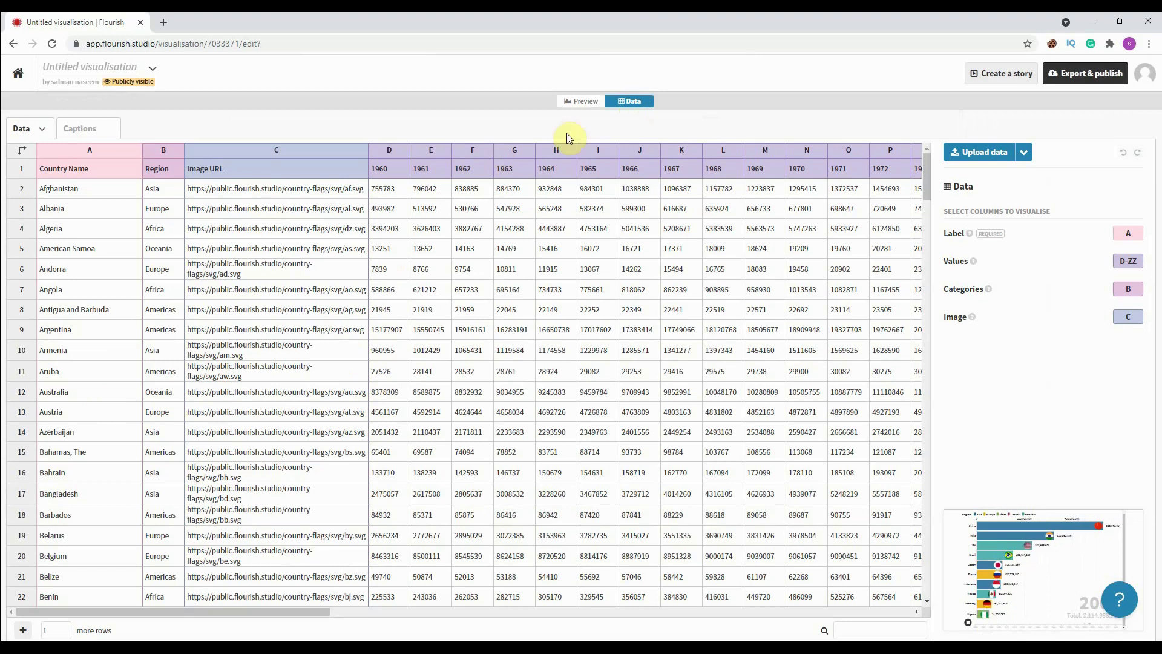
scroll(103, 446, "down", 20)
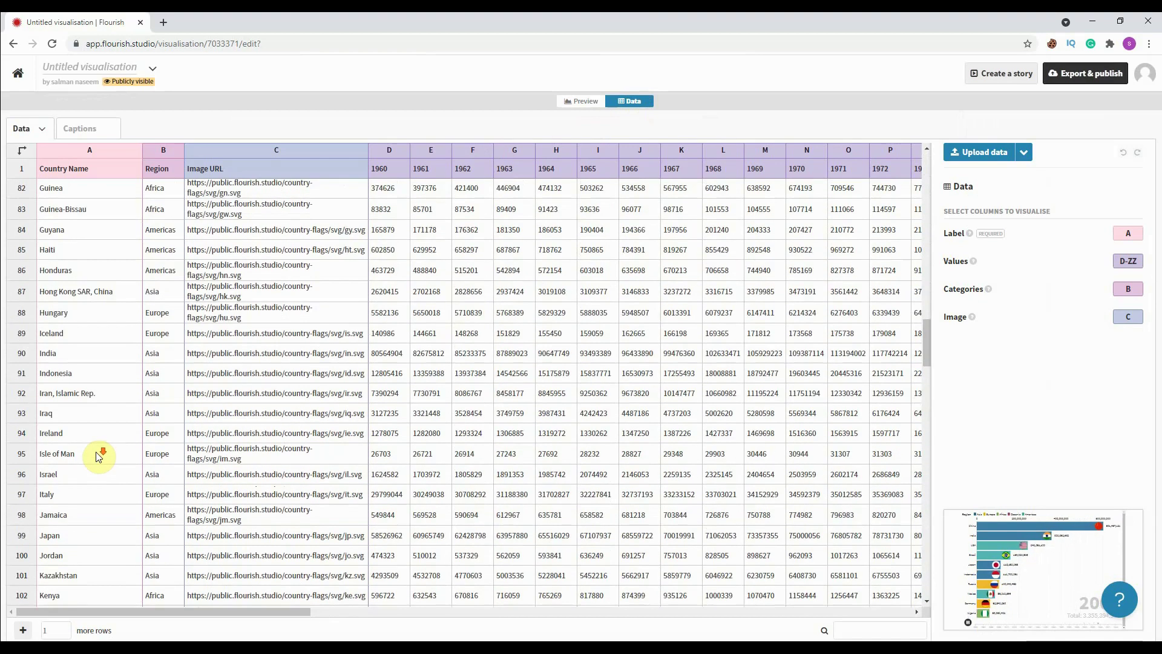
scroll(98, 455, "down", 20)
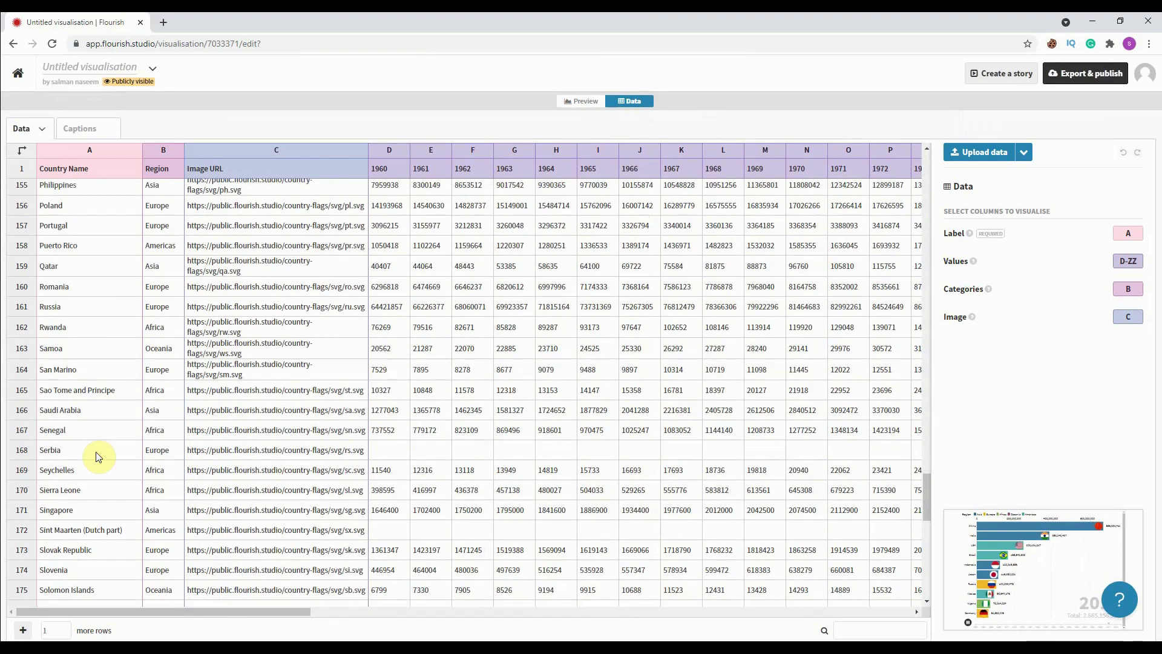
scroll(99, 455, "up", 10)
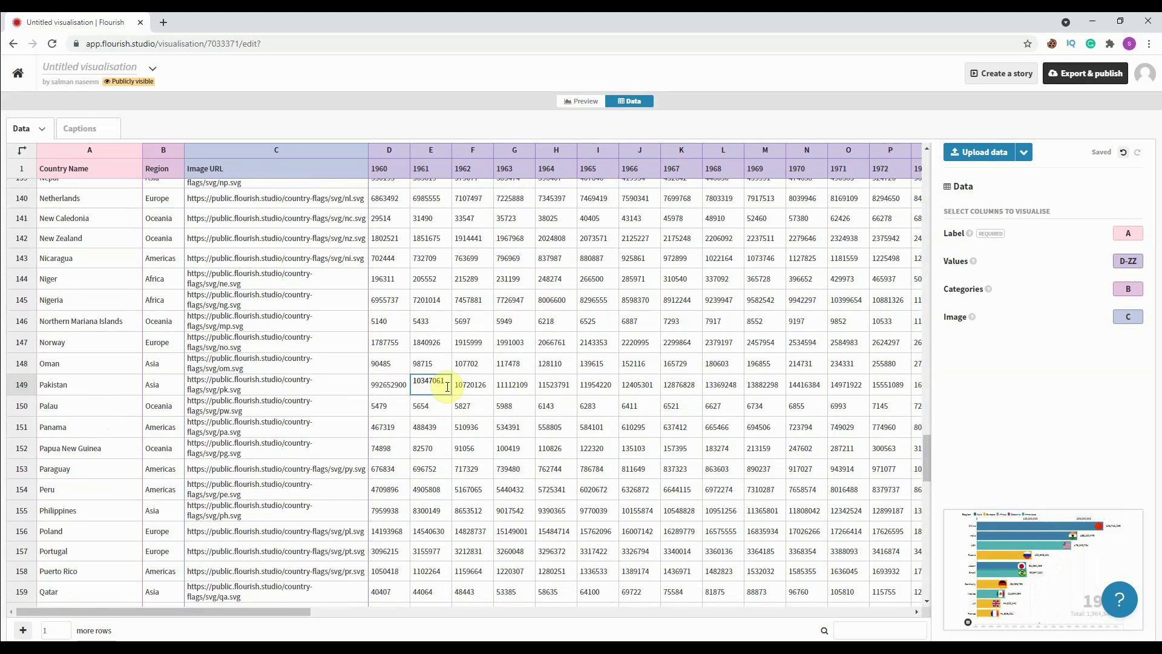
left_click(484, 385)
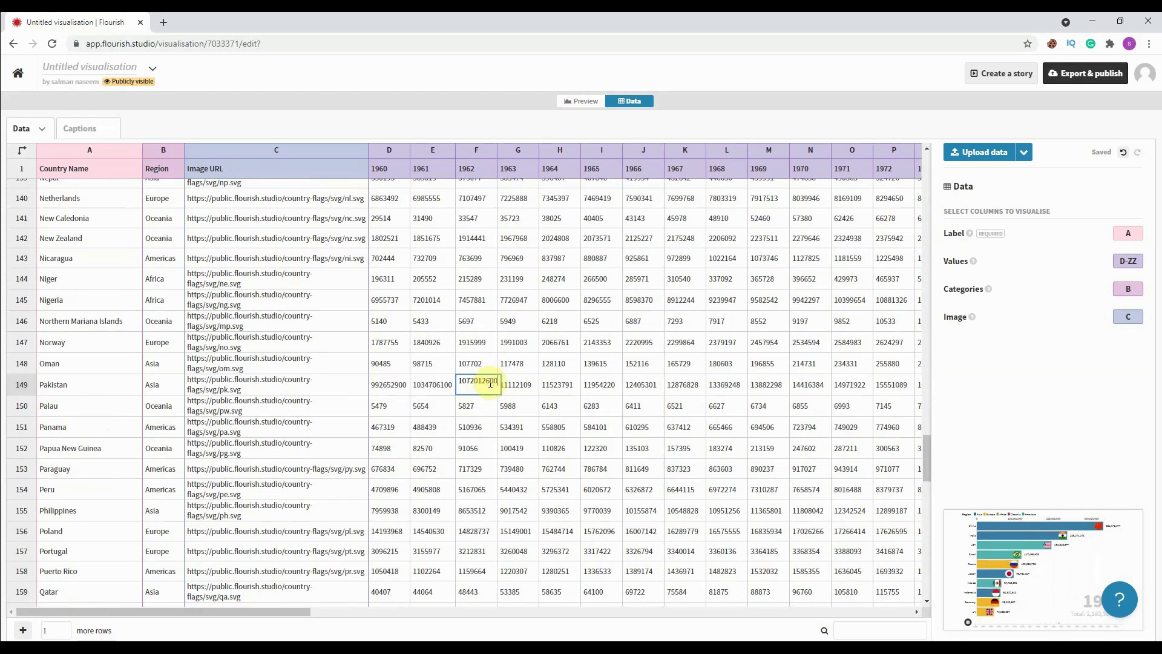
double_click(521, 384)
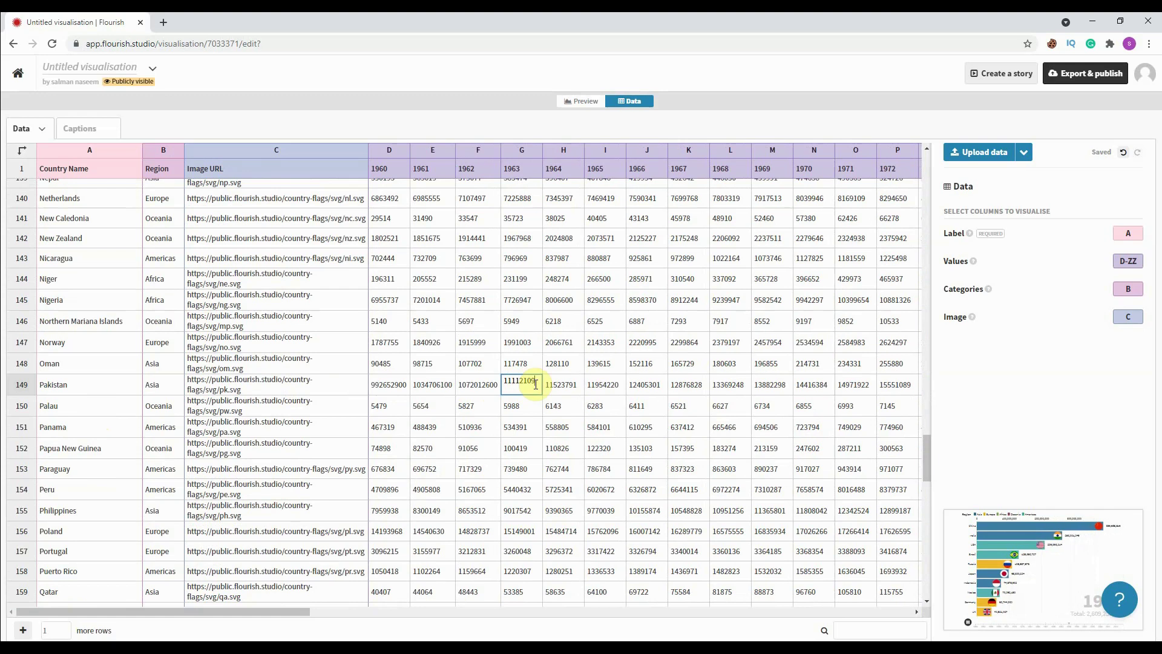
double_click(572, 387)
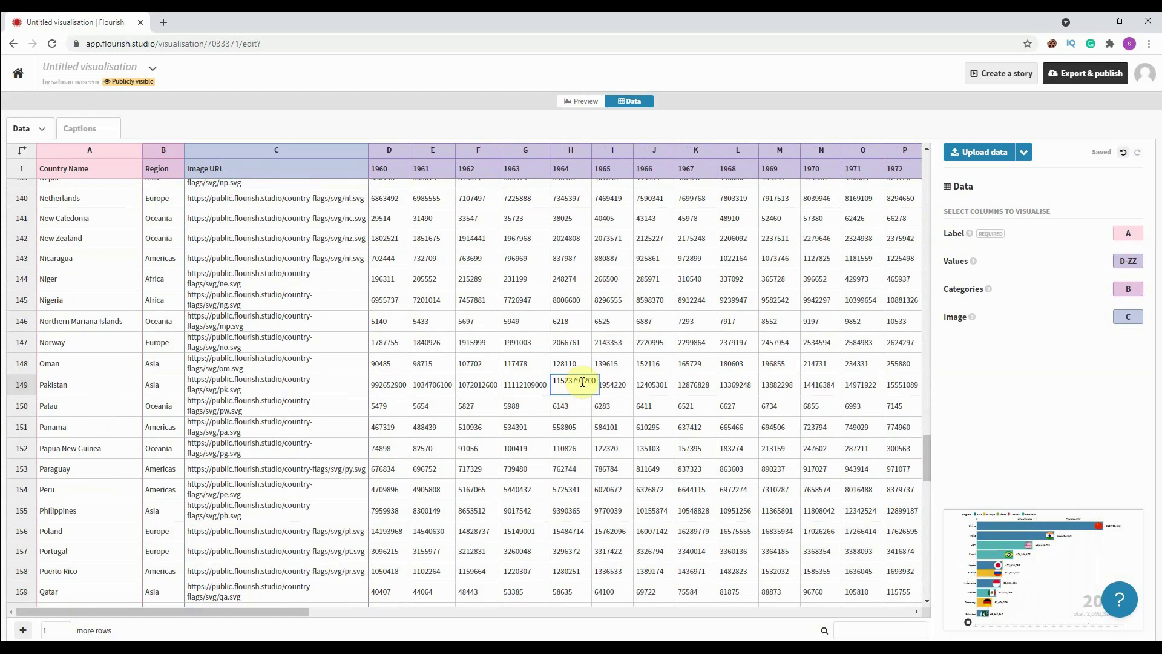
left_click(495, 430)
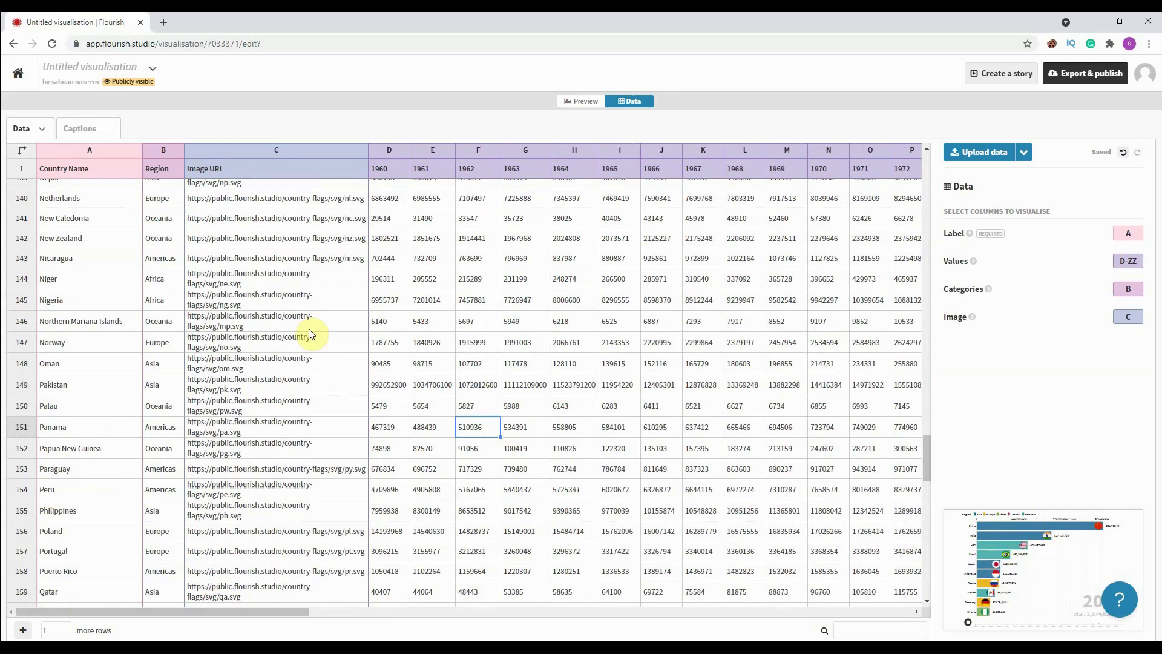
left_click(583, 104)
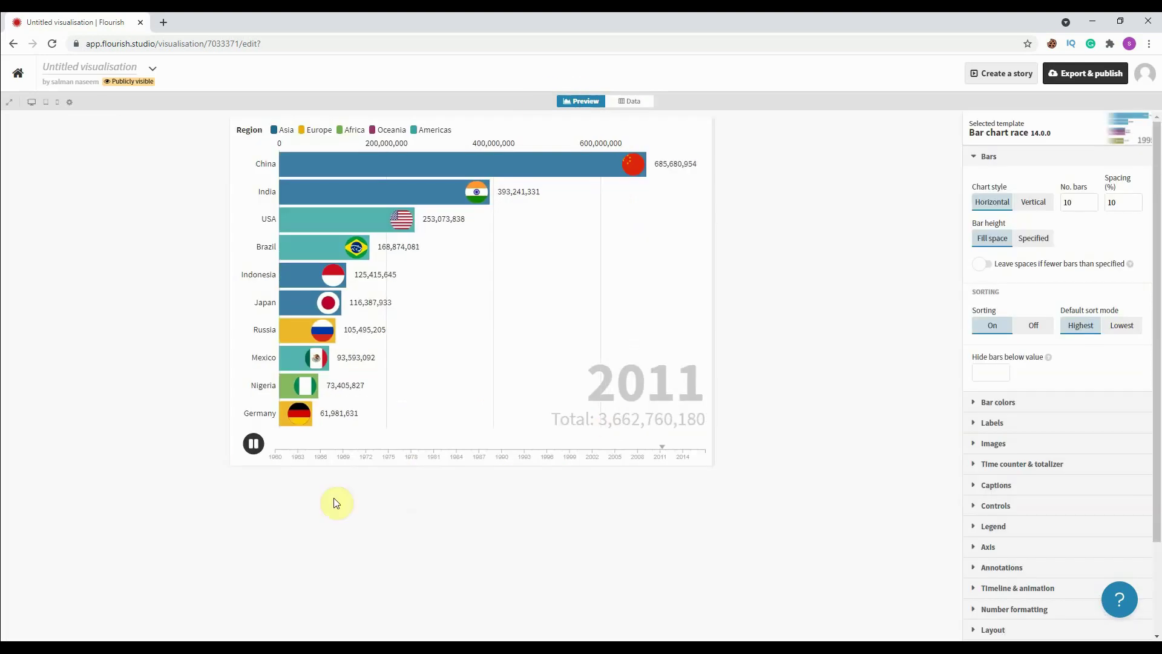
left_click_drag(676, 451, 259, 448)
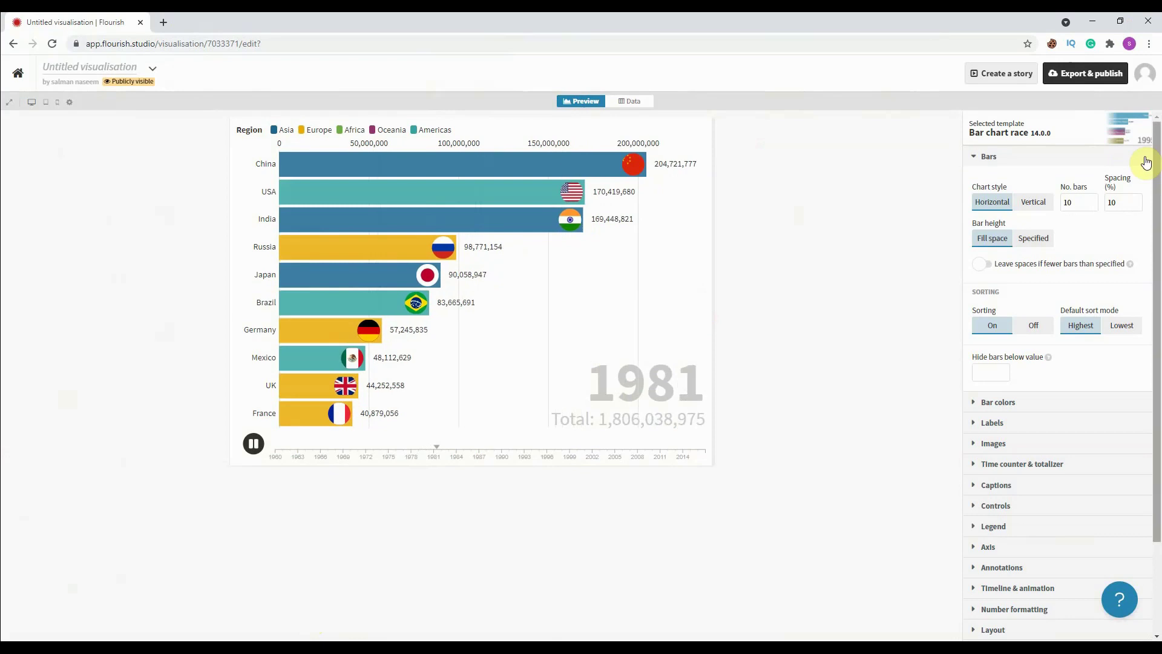
Step: Try reducing the number of bars in the chart to 1
left_click(1092, 205)
left_click(1092, 205)
left_click(1092, 205)
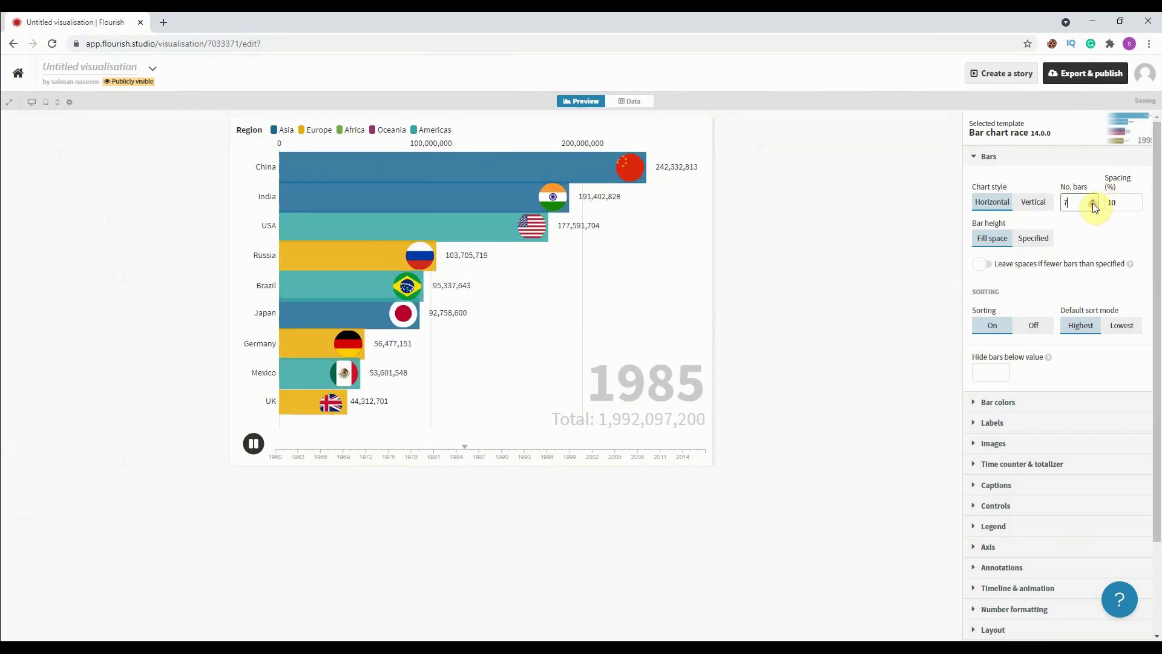
left_click(1092, 206)
left_click(1092, 205)
left_click(1092, 205)
left_click(1092, 205)
left_click(1092, 205)
left_click(1092, 205)
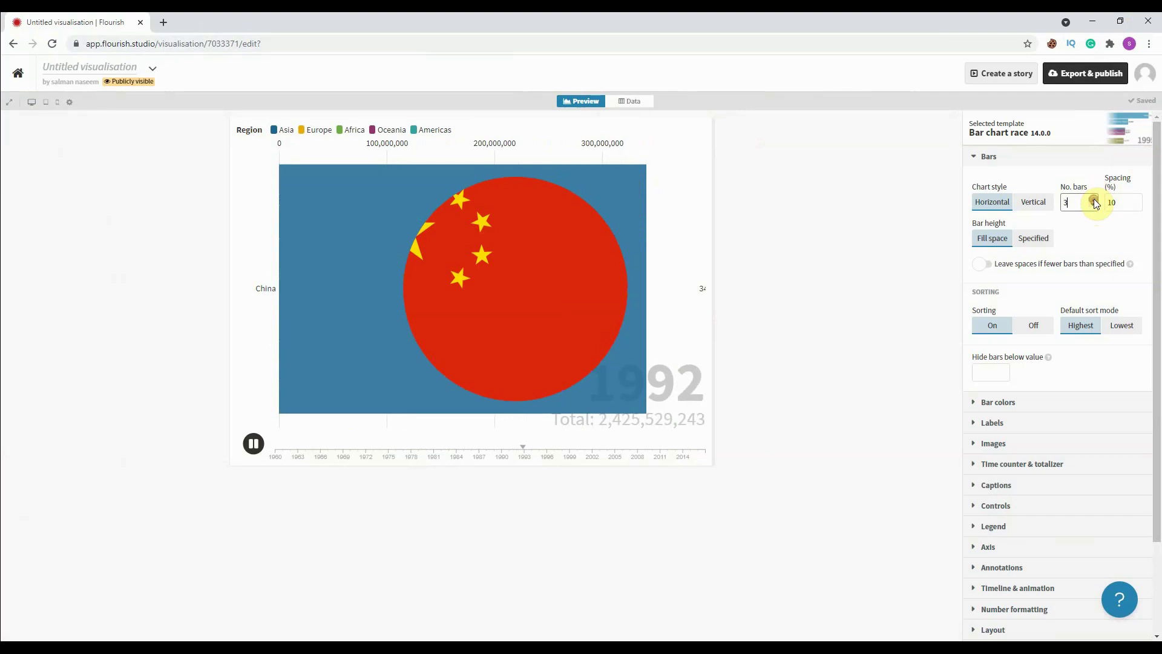
Step: Set the number of bars shown in the chart race to 19
left_click(1094, 199)
left_click(1094, 198)
left_click(1094, 199)
left_click(1094, 198)
left_click(1094, 198)
left_click(1094, 198)
left_click(1094, 198)
left_click(1094, 198)
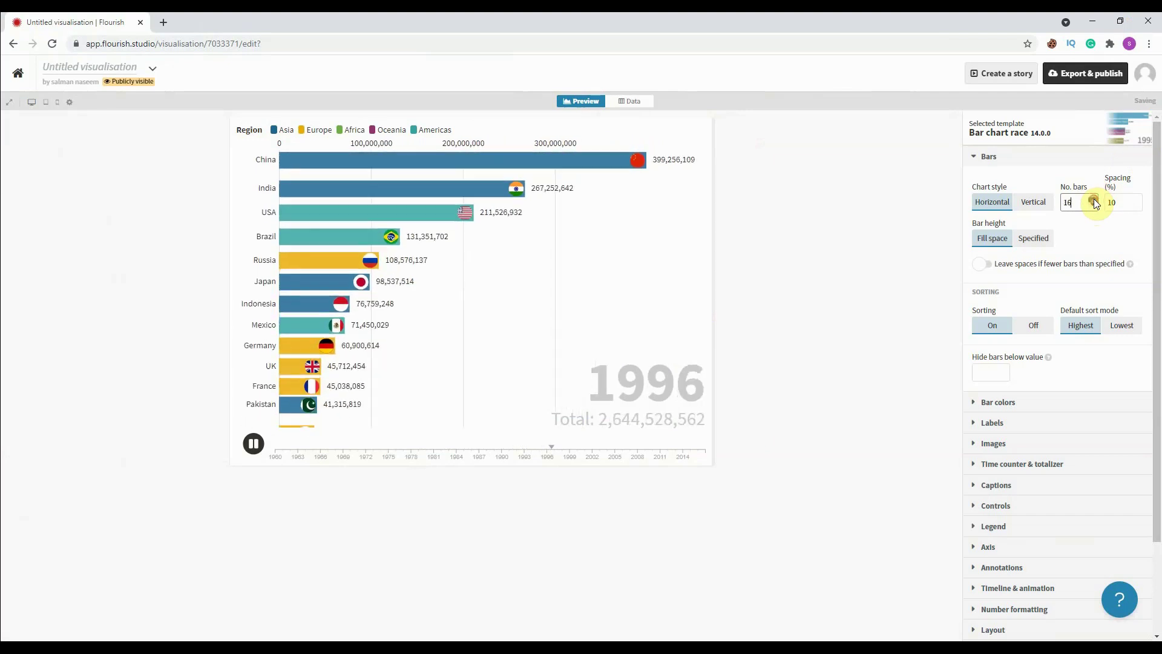
left_click(1094, 199)
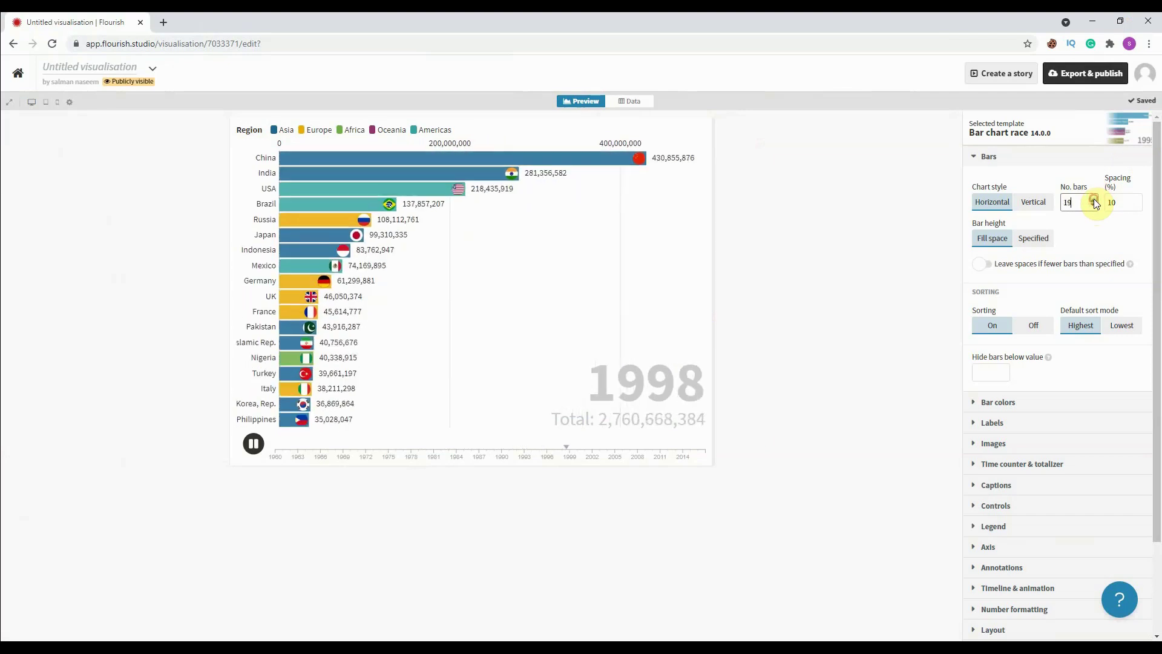
Step: Set the spacing between the bars to 16%
left_click(1138, 200)
left_click(1138, 201)
left_click(1139, 200)
left_click(1138, 200)
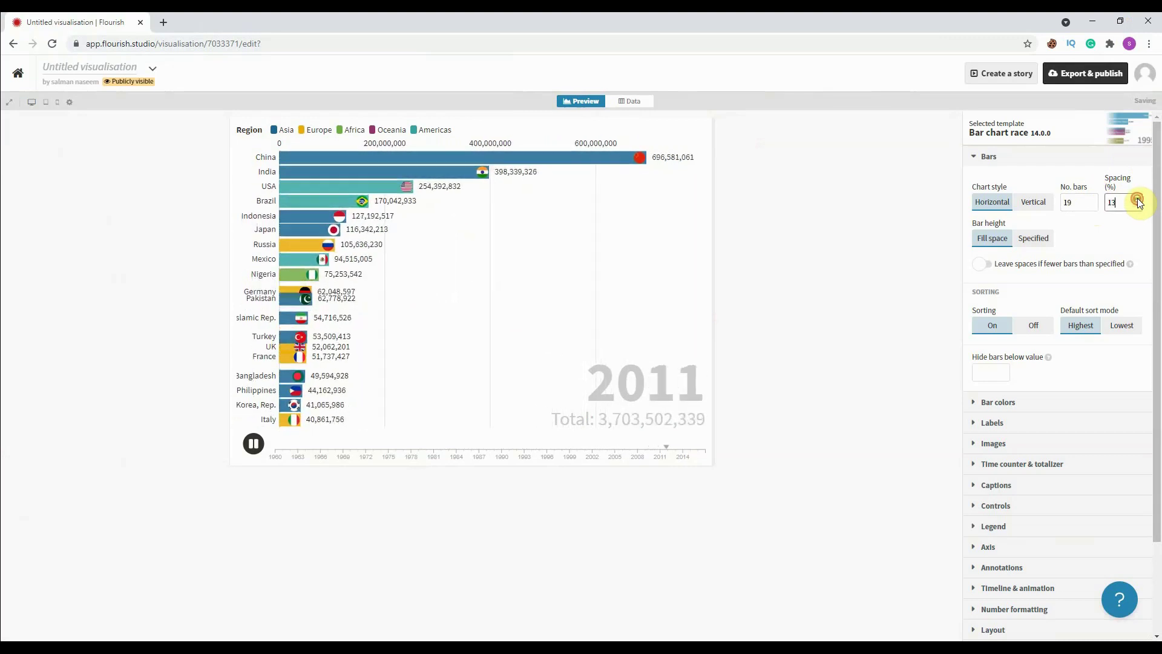
left_click(1138, 200)
left_click(1138, 200)
left_click(1138, 201)
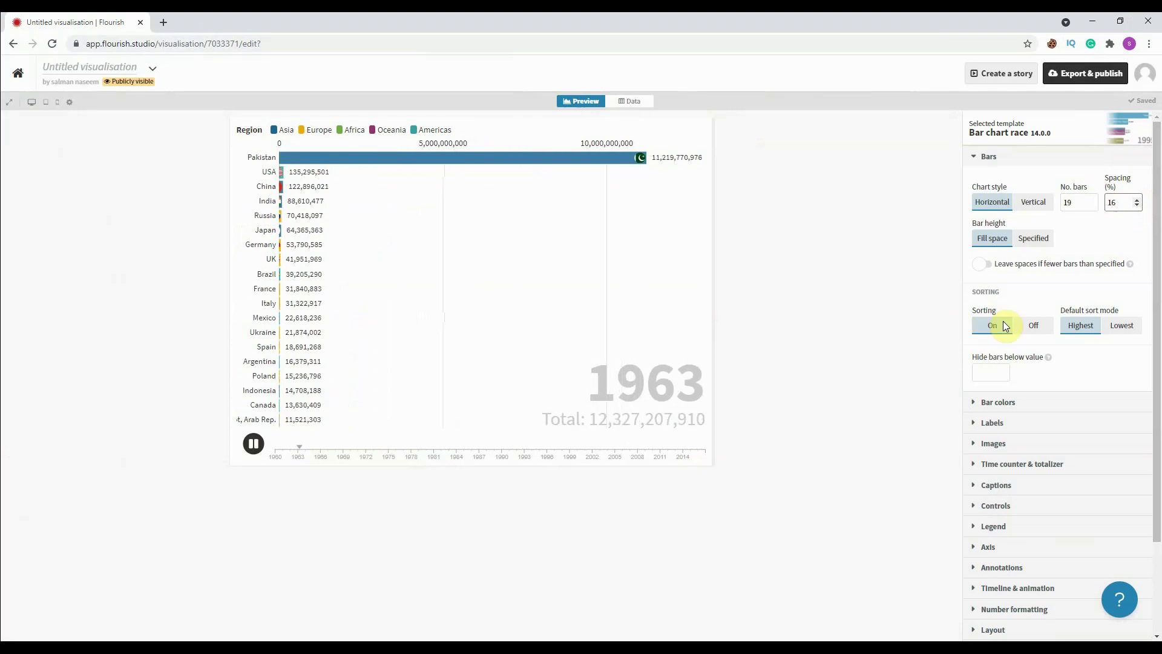
Step: Try the bars with sorting off and with the Lowest sort mode, restoring sorting to On and Highest
left_click(1034, 325)
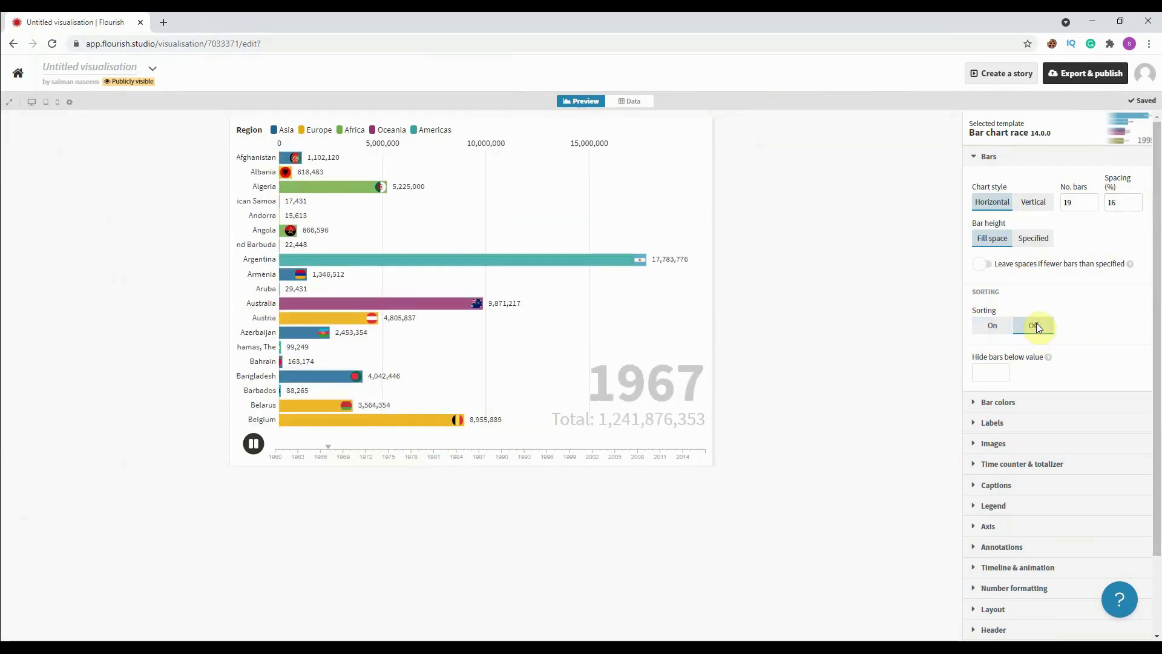
left_click(984, 325)
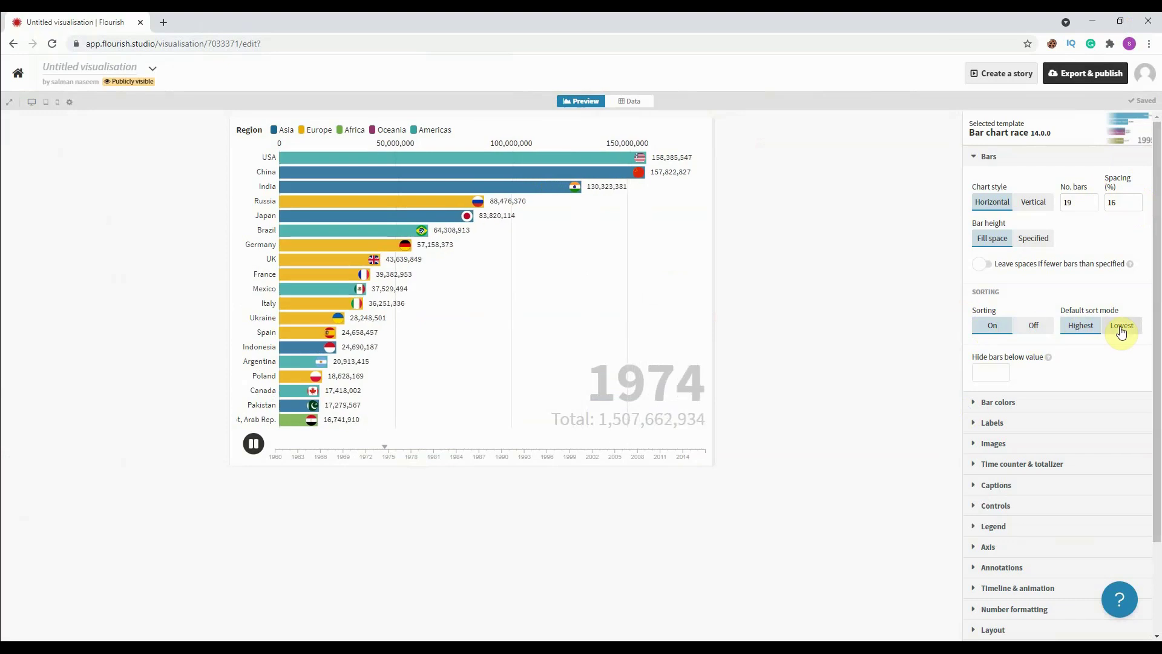
left_click(1119, 327)
left_click(1079, 327)
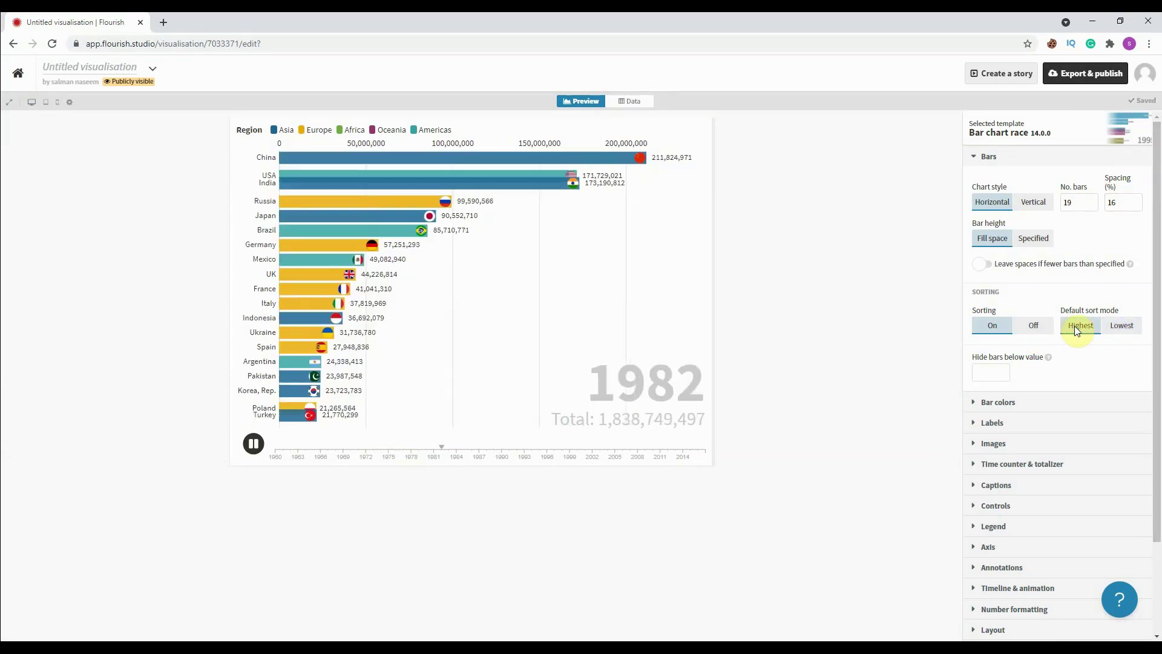
Step: Compare the bar color modes, set the mode to Single, and add the color override "China: red"
left_click(974, 402)
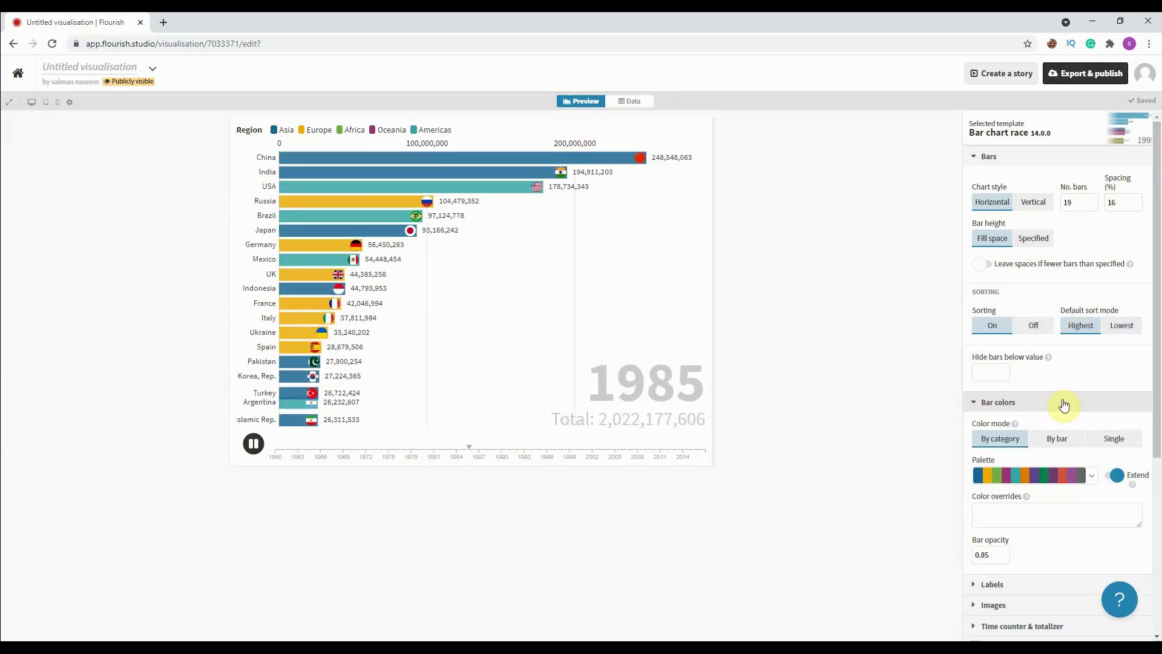
scroll(1065, 402, "down", 1)
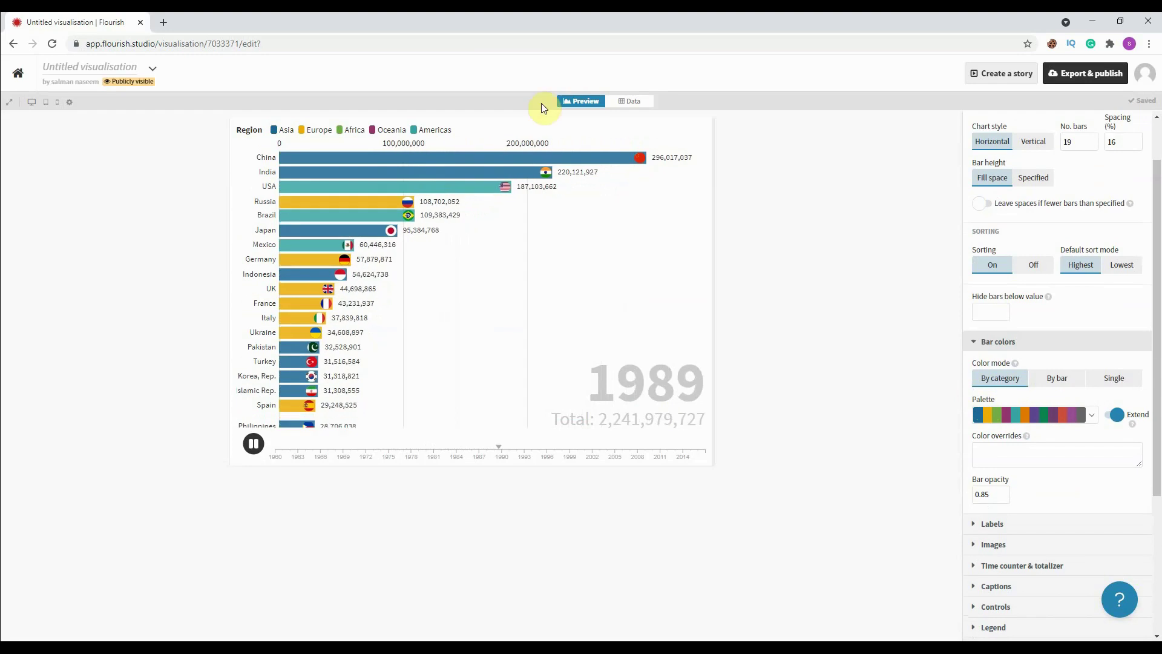
left_click(631, 101)
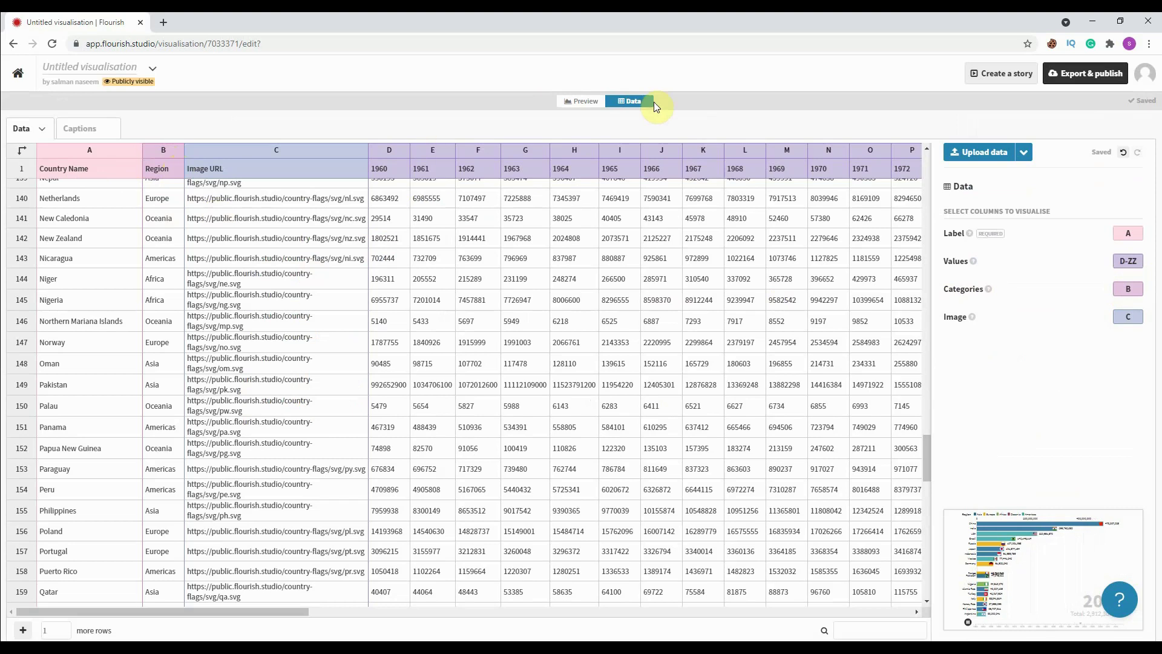
left_click(583, 101)
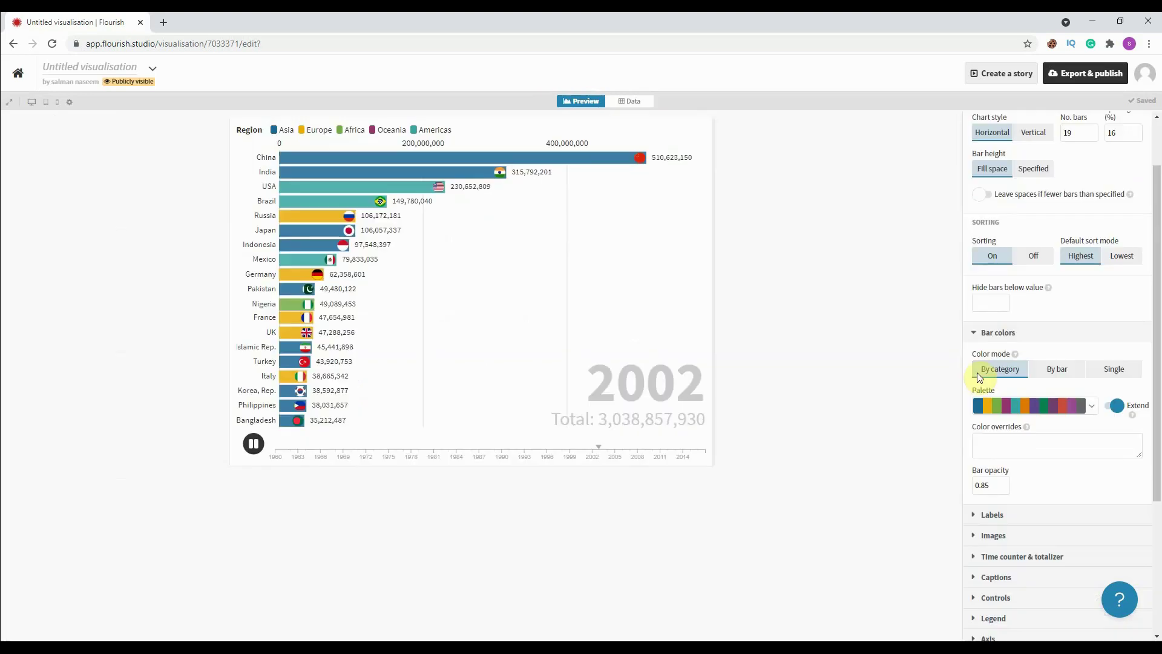
left_click(1056, 368)
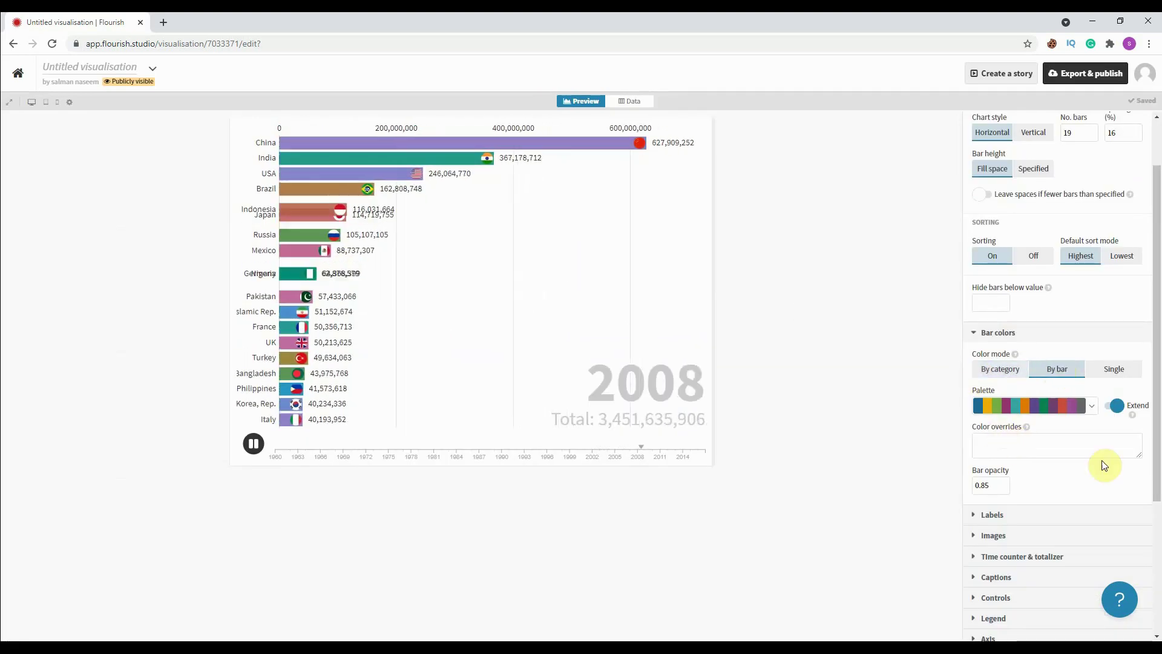
left_click(1106, 370)
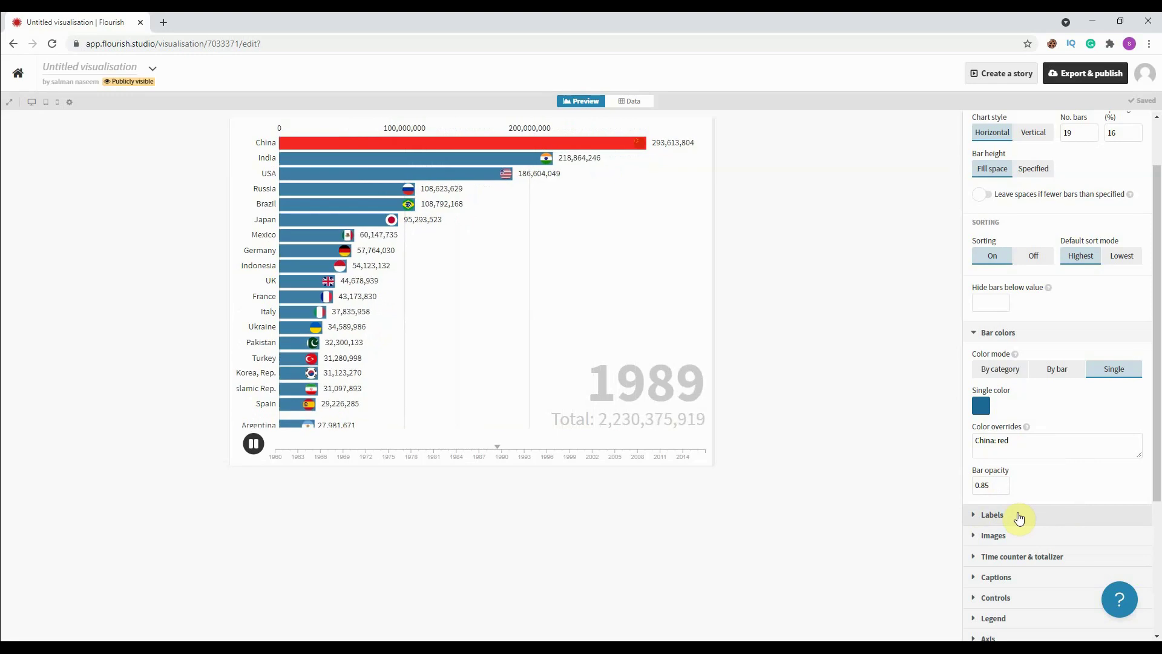
Step: Set the labels mode to "Labels on bars (images in axis)" so country names sit on the bars
left_click(1019, 516)
scroll(1060, 478, "down", 2)
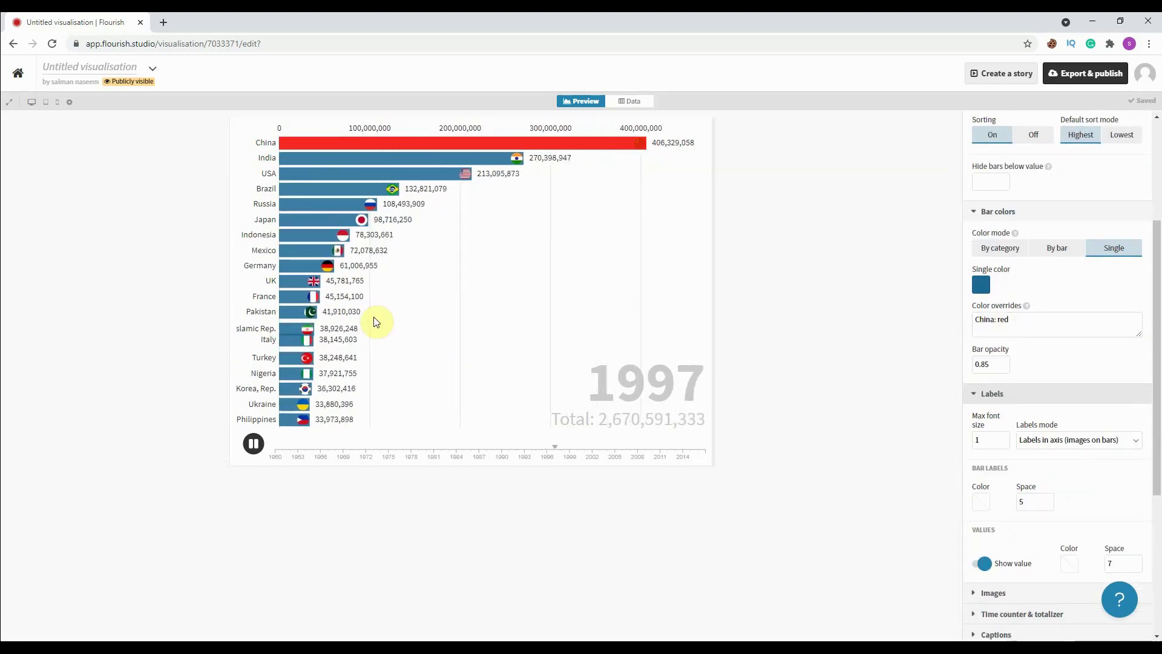
left_click(1087, 440)
left_click(1077, 486)
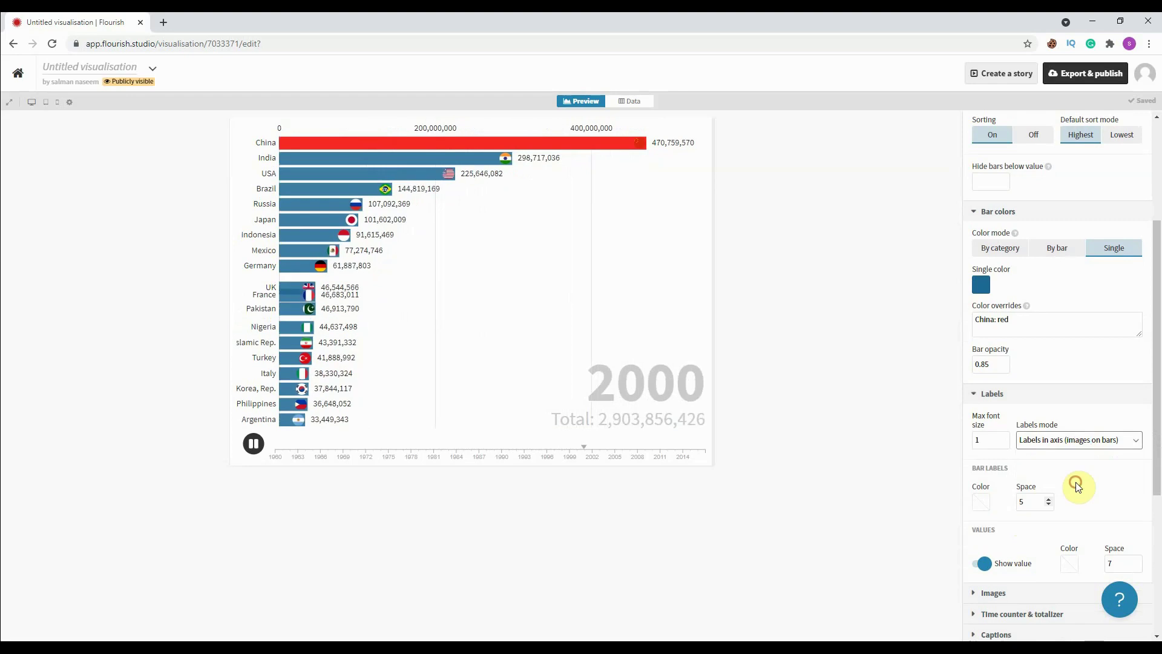
left_click(1083, 440)
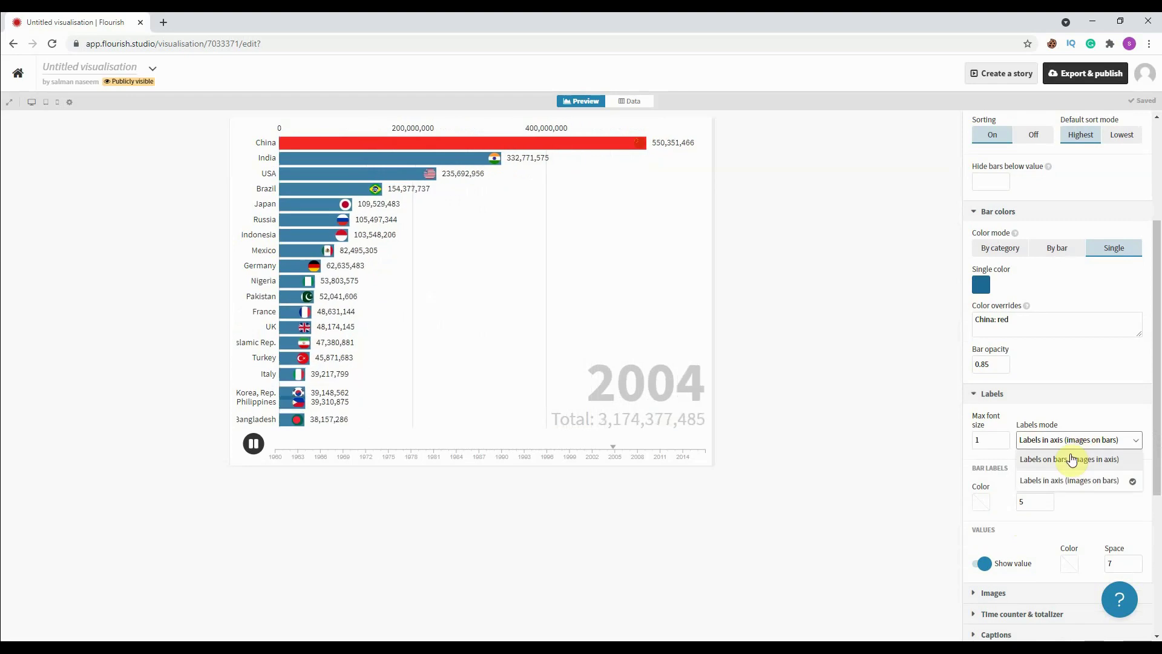
left_click(1067, 460)
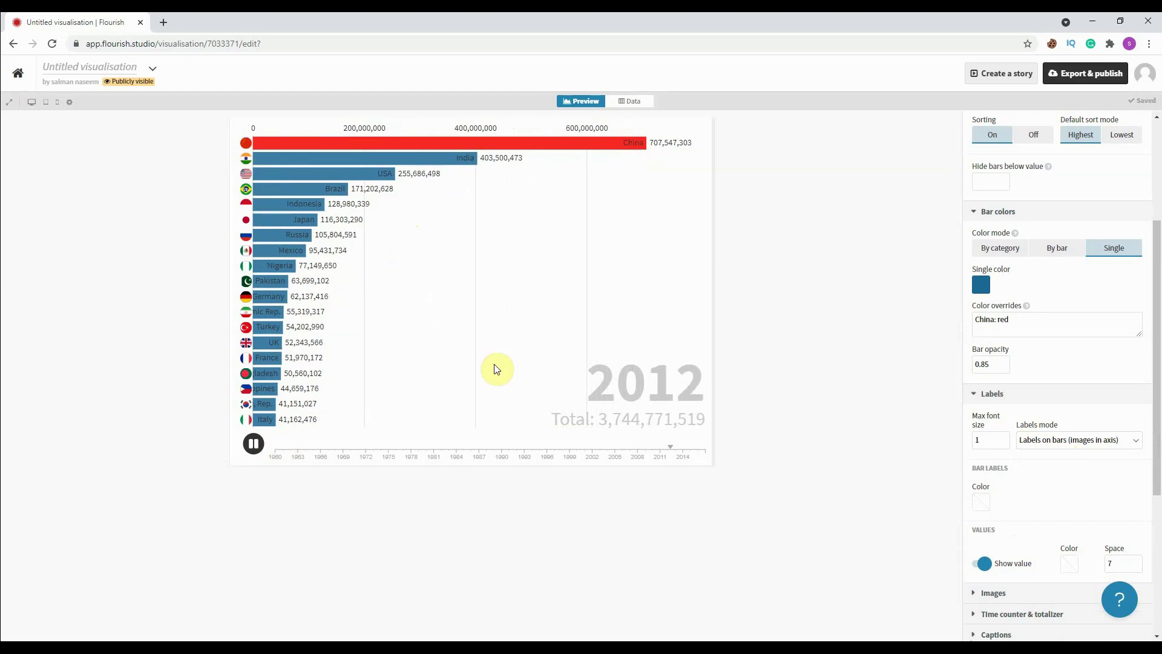
scroll(1067, 460, "down", 2)
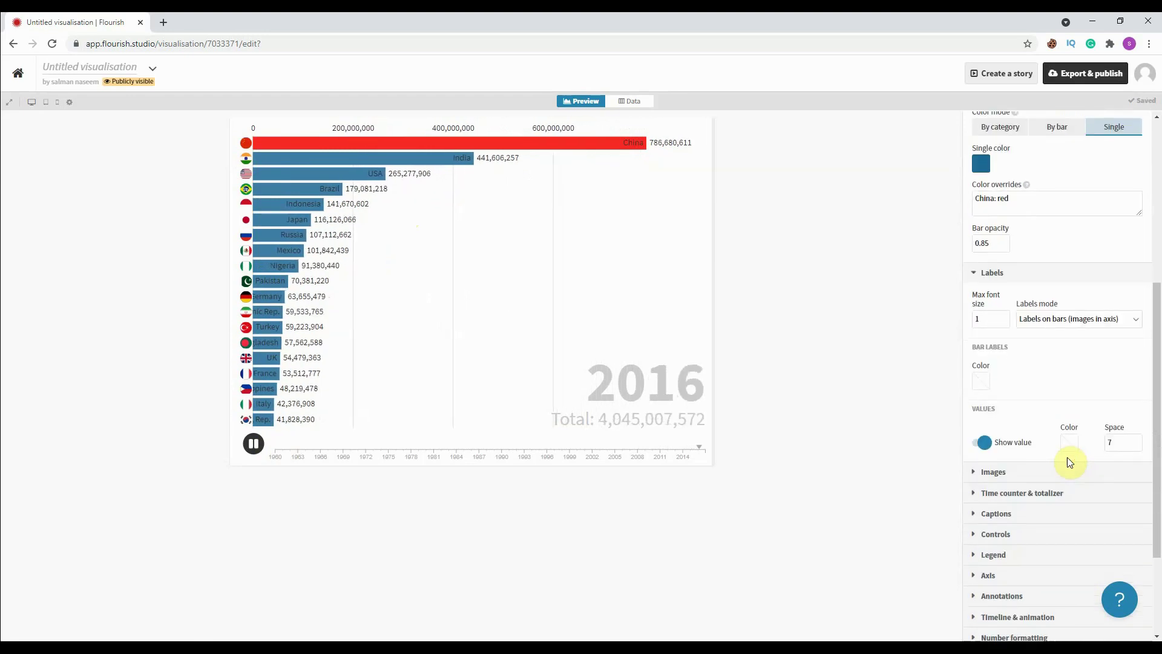
Step: Examine the flag image settings for height, width, margin, sizing and shape
scroll(980, 447, "down", 1)
left_click(1005, 410)
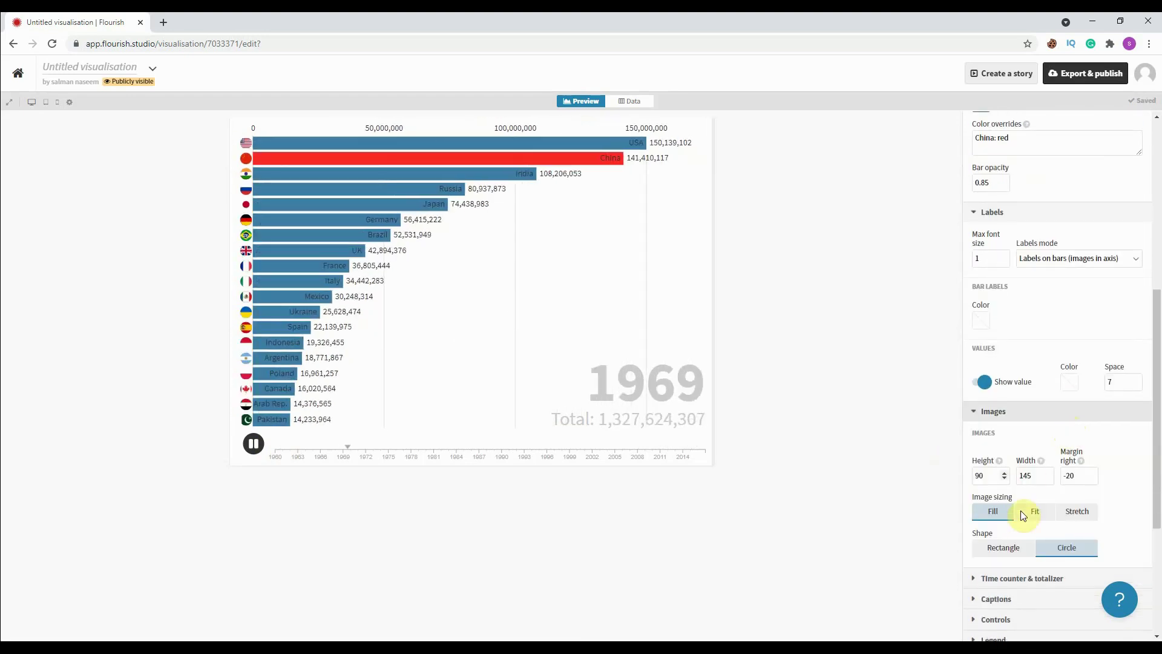
scroll(1017, 485, "down", 2)
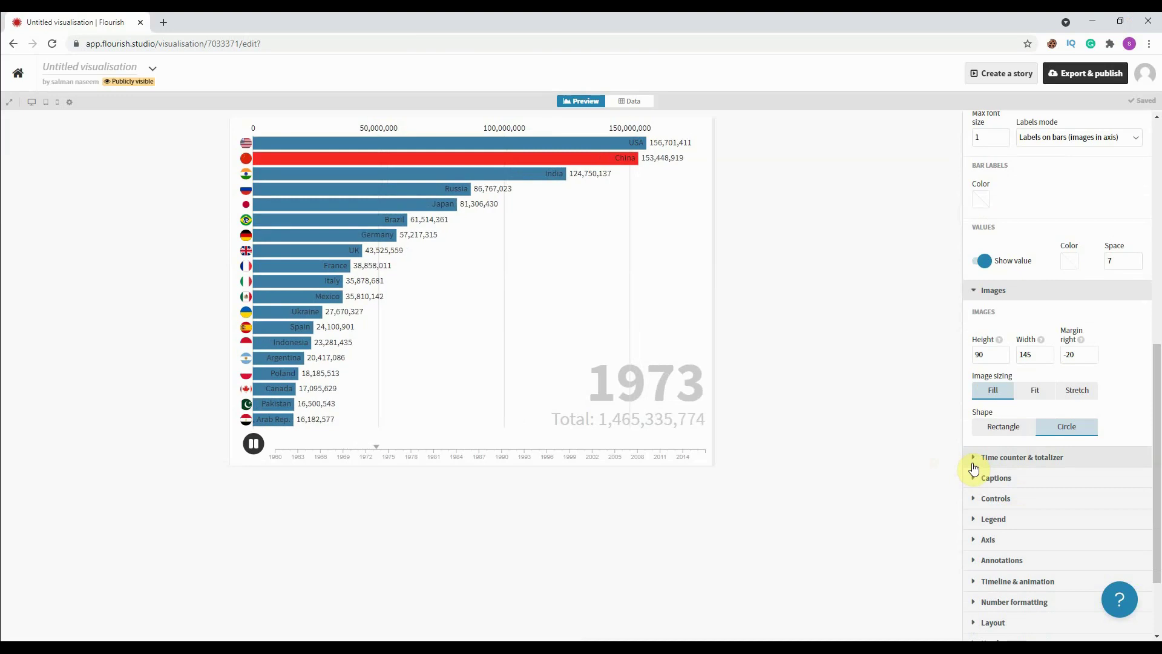
Step: Try the chart with Timeline & animation disabled, enable it again, and review its margin, playback and timing options
scroll(1023, 484, "down", 2)
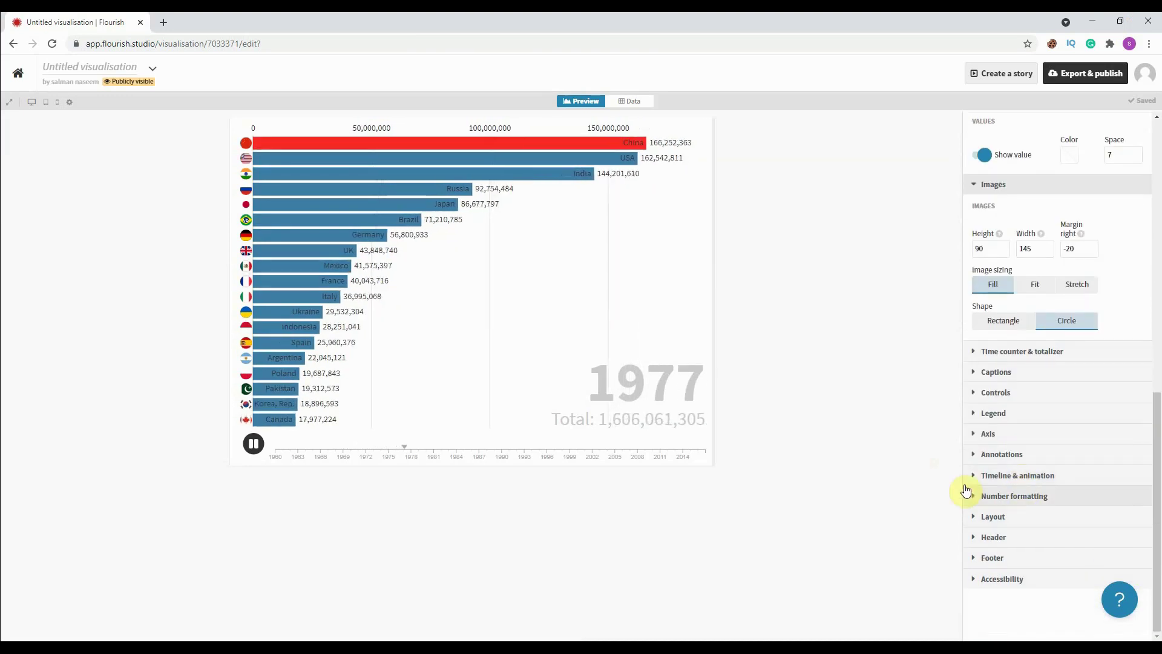
left_click(971, 475)
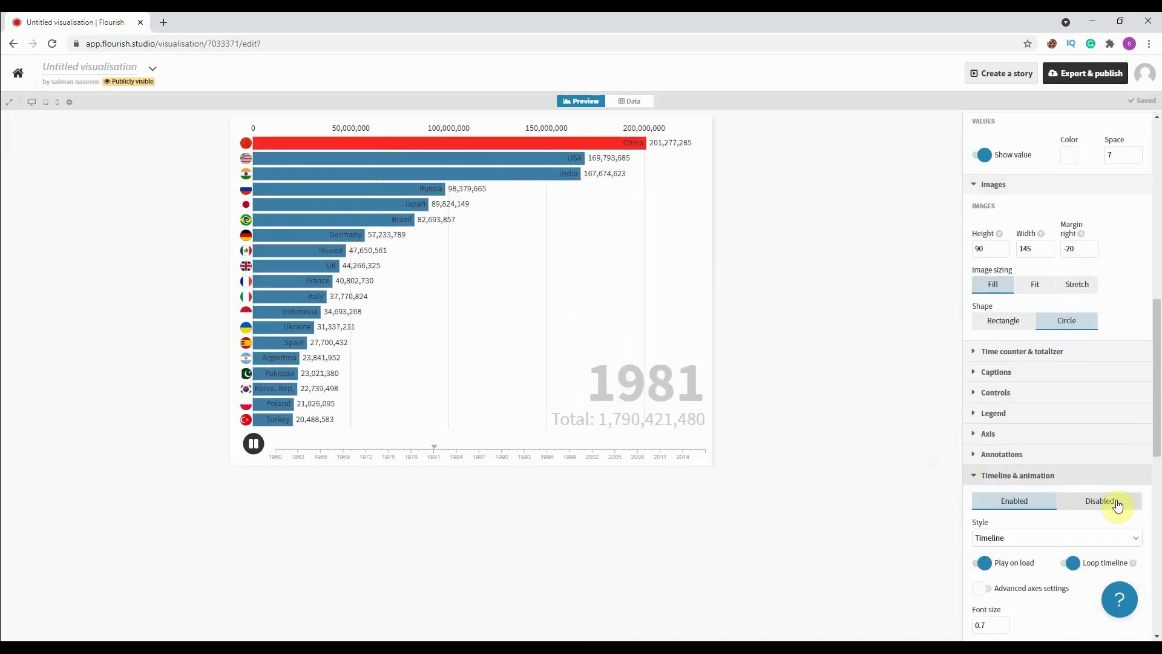
left_click(1113, 503)
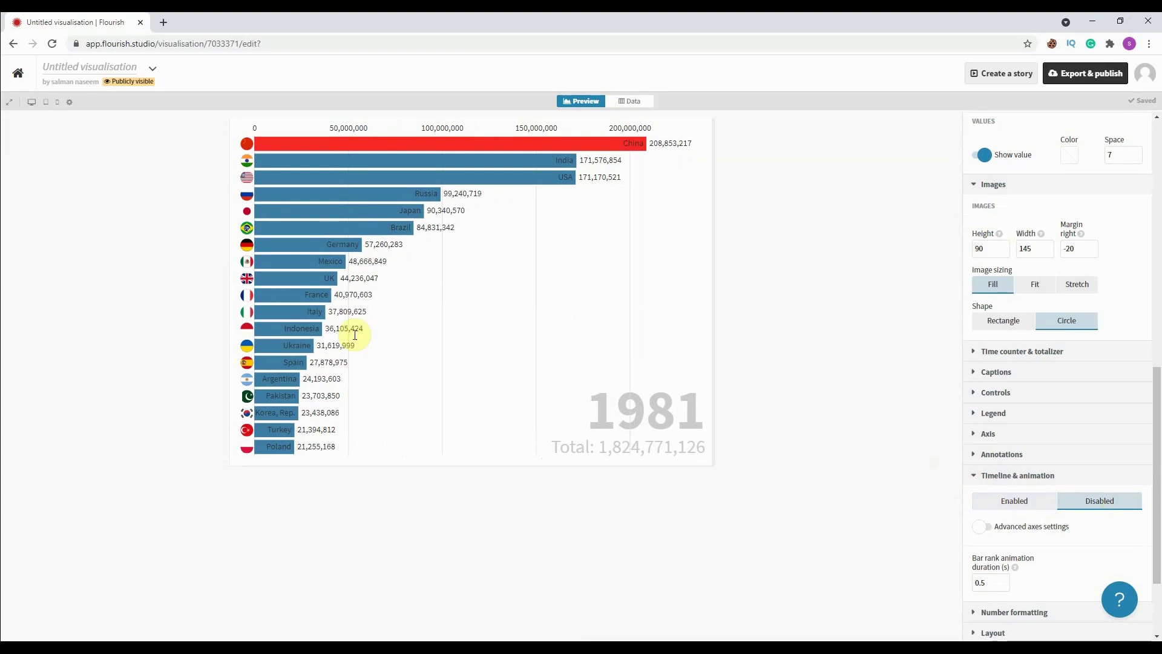
double_click(1022, 500)
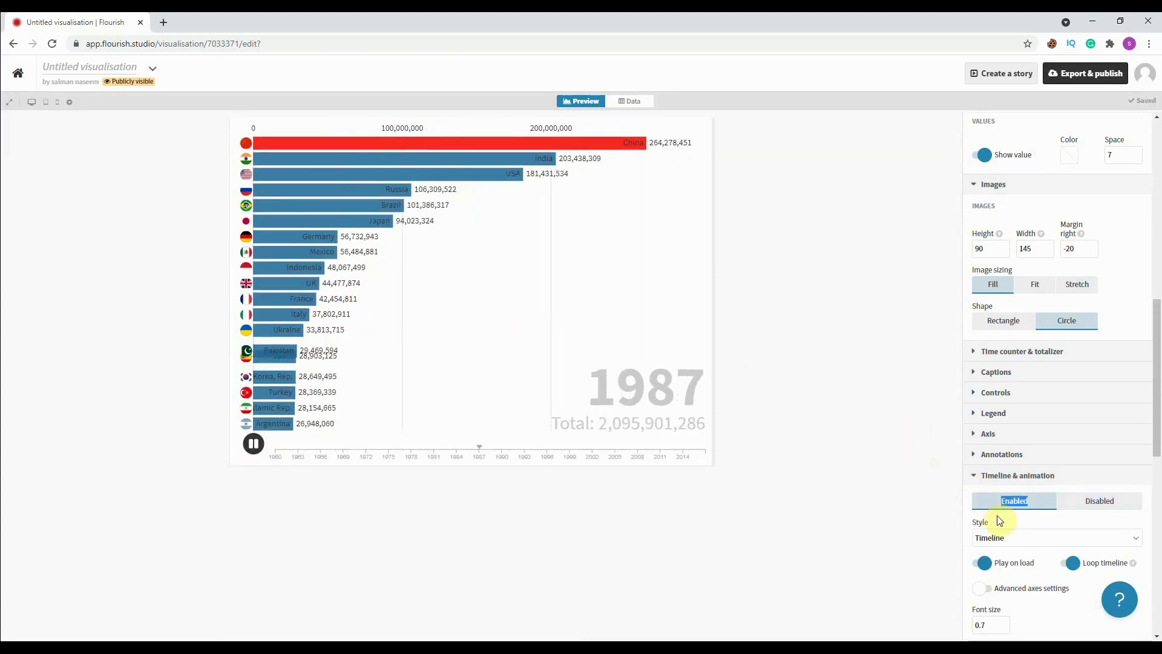
scroll(999, 520, "down", 2)
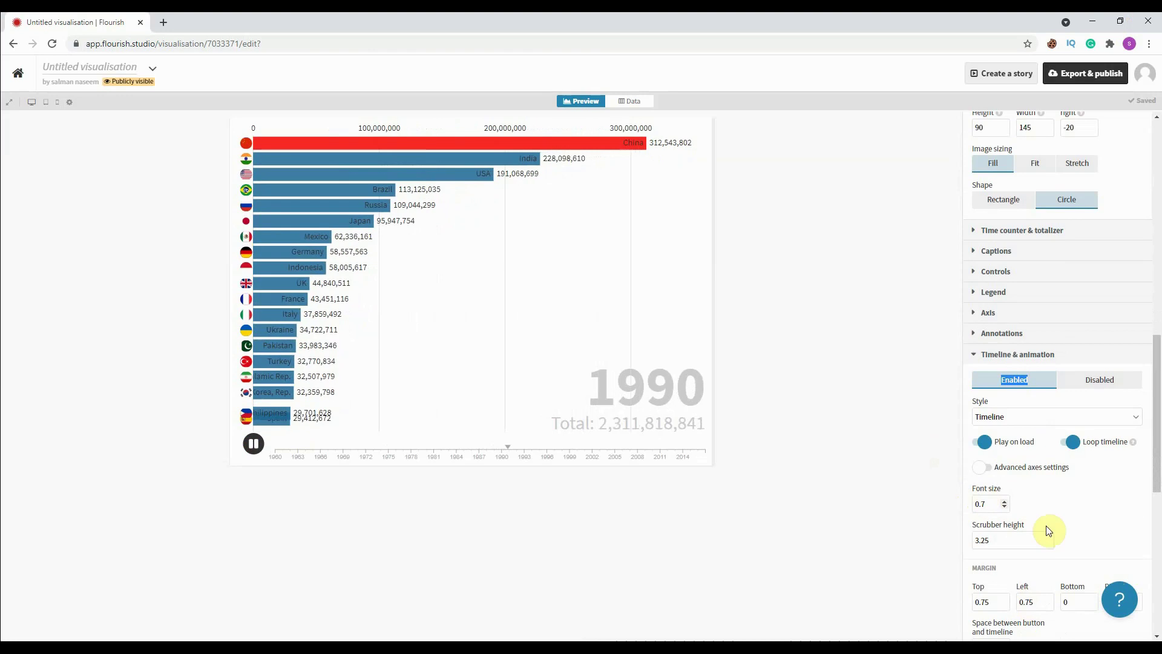
scroll(1071, 521, "down", 4)
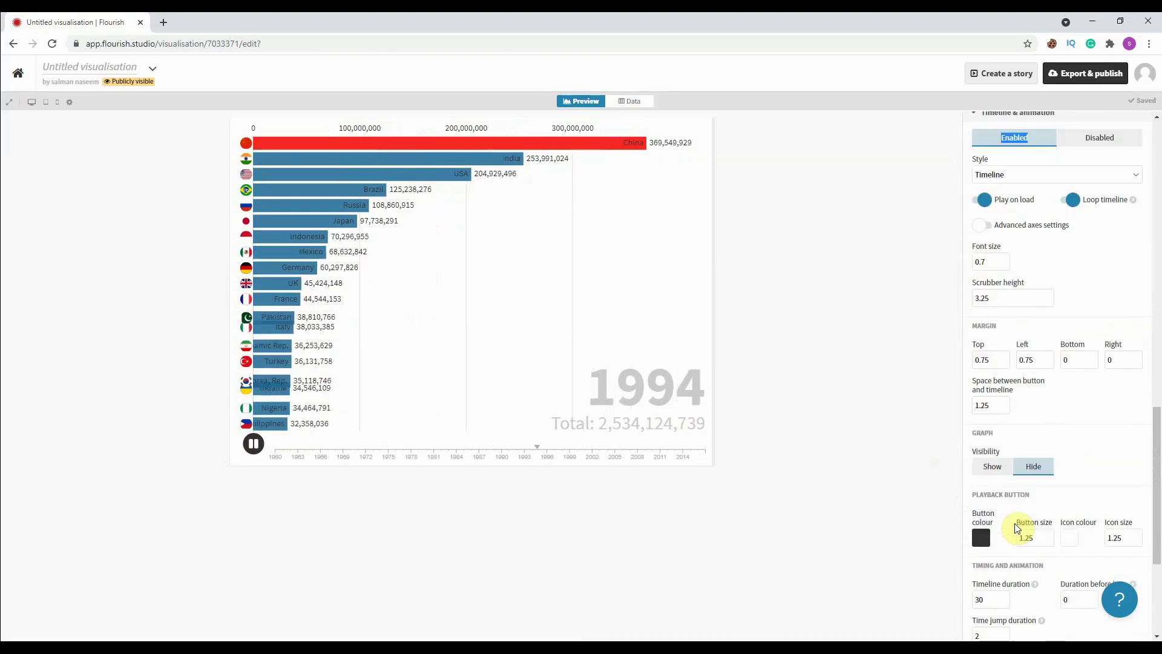
scroll(1017, 527, "down", 4)
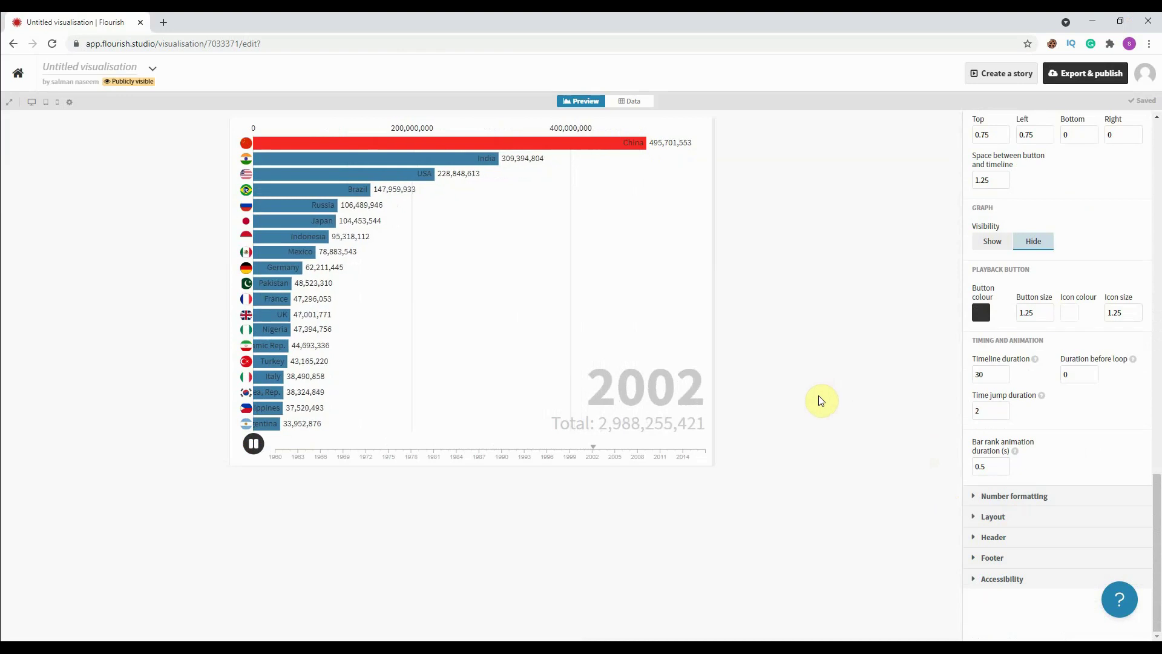
Step: Compare the Label column A of country names in the data sheet with the bar names in the chart preview
left_click(630, 101)
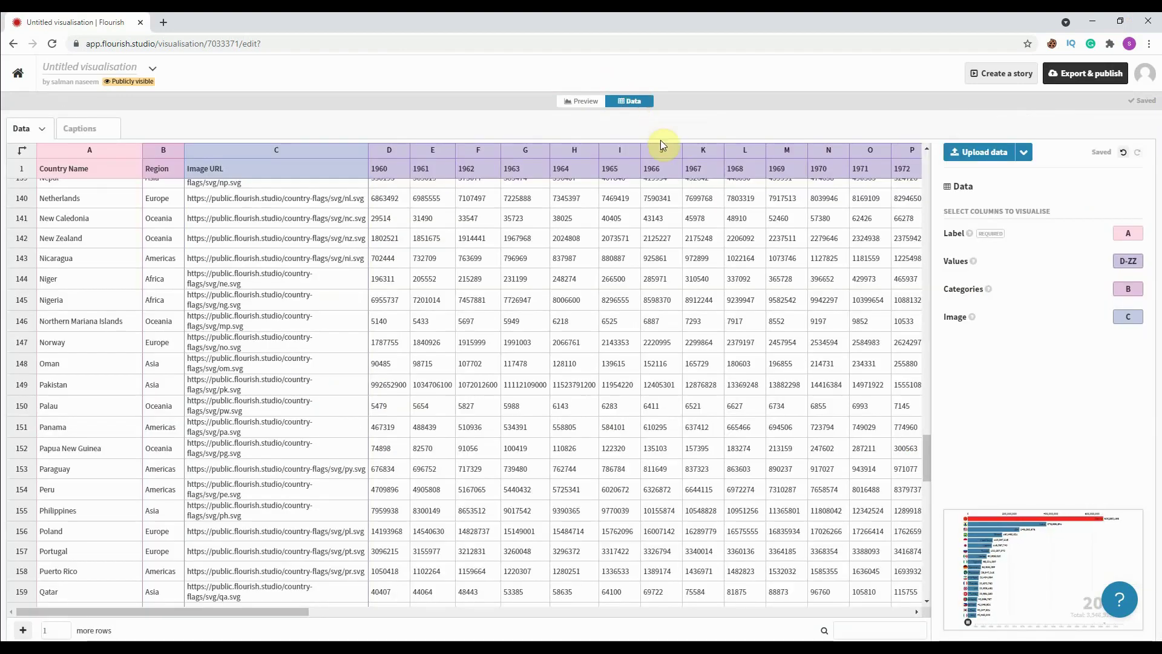
left_click(1127, 233)
scroll(70, 228, "up", 15)
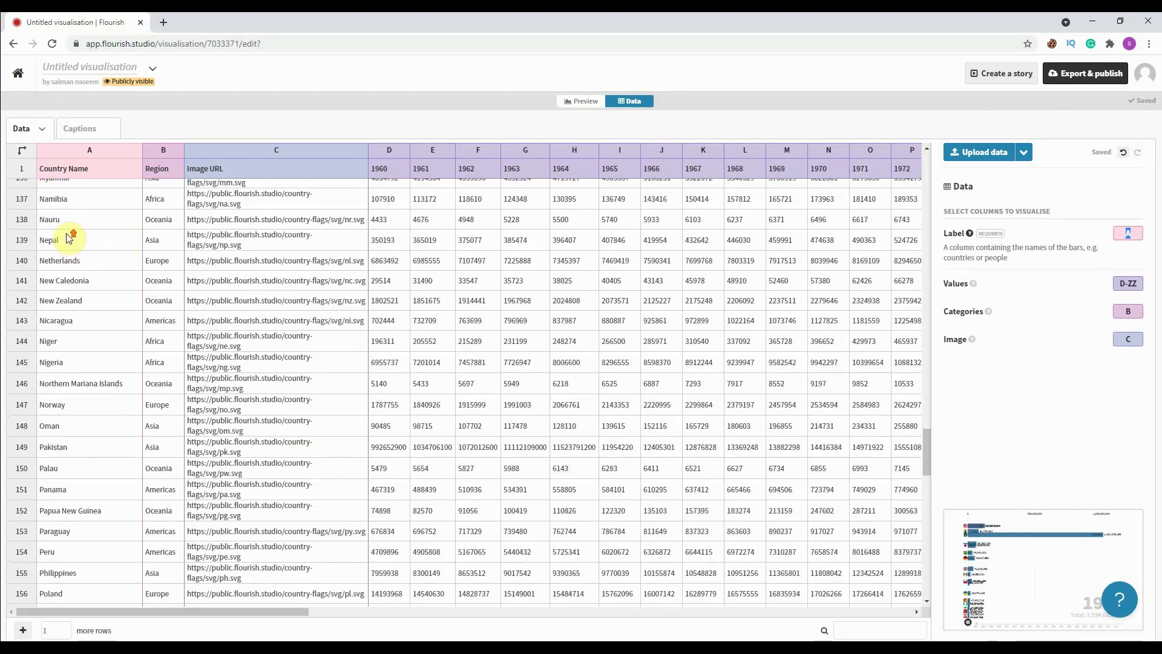
scroll(66, 182, "up", 3)
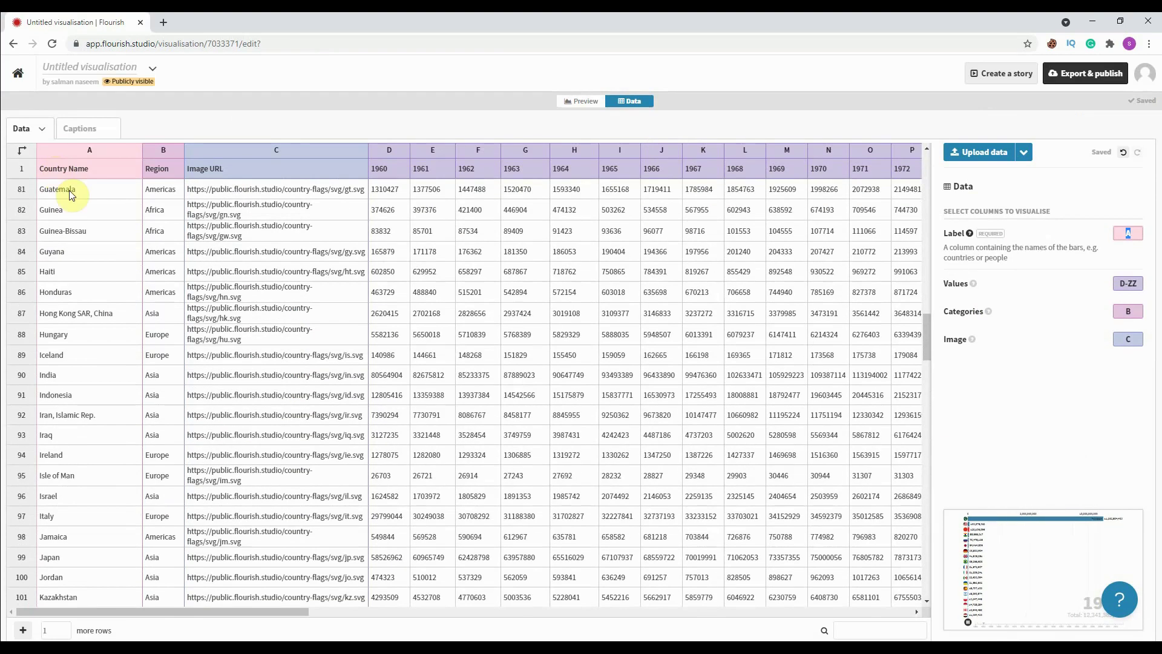
left_click(578, 100)
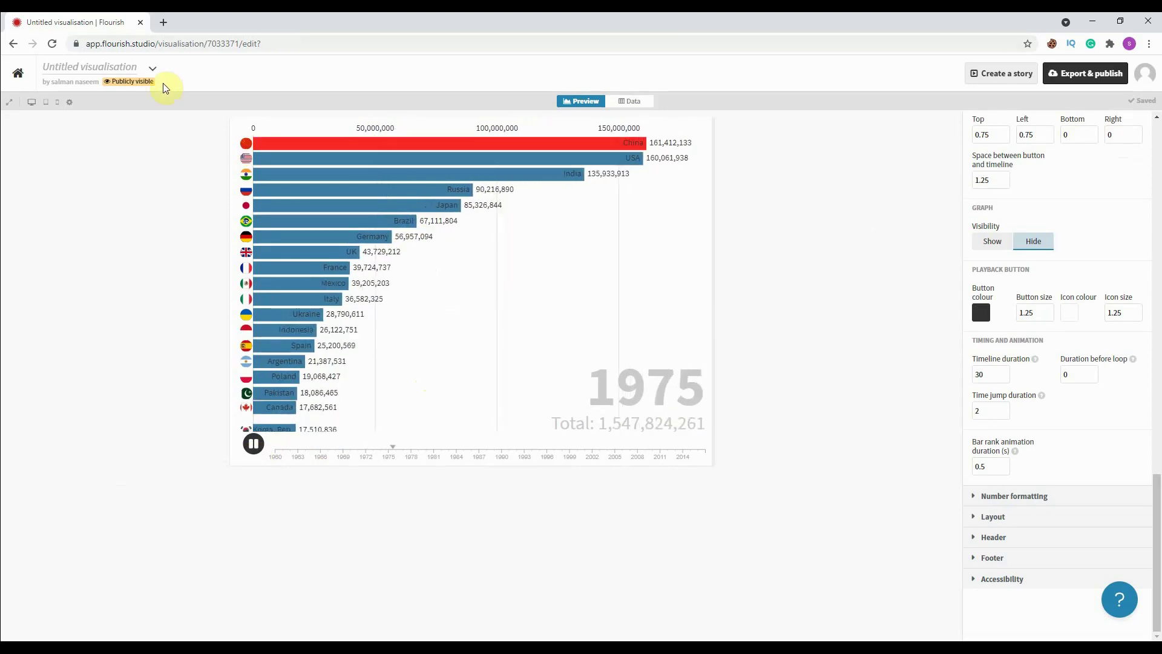
left_click(629, 102)
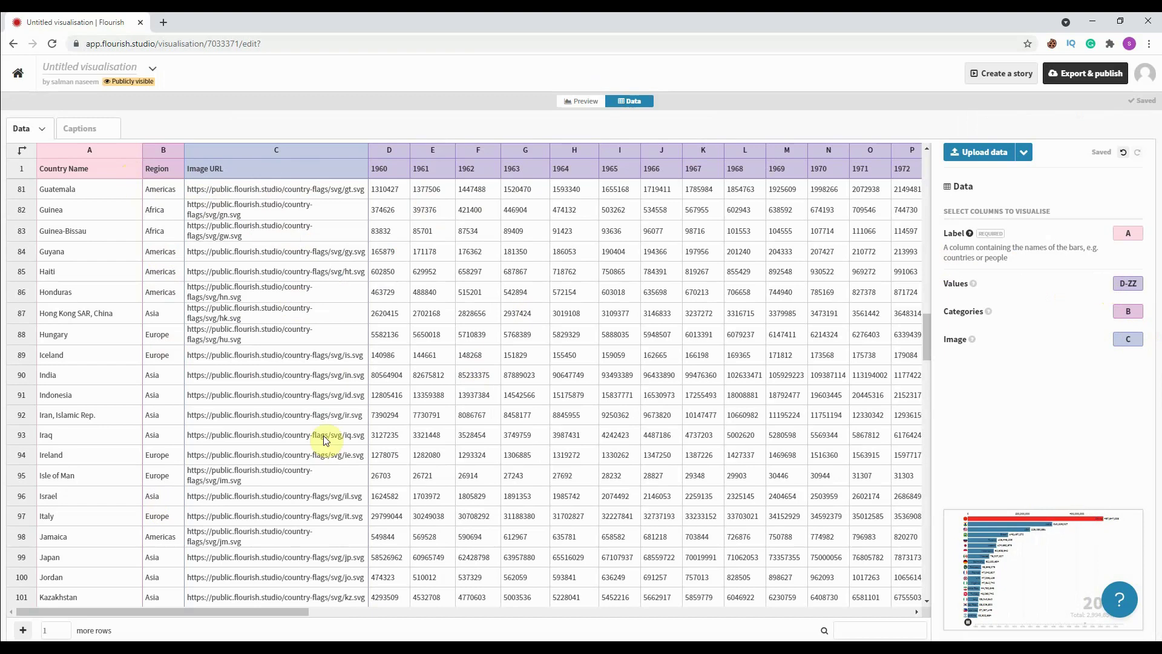
left_click(594, 104)
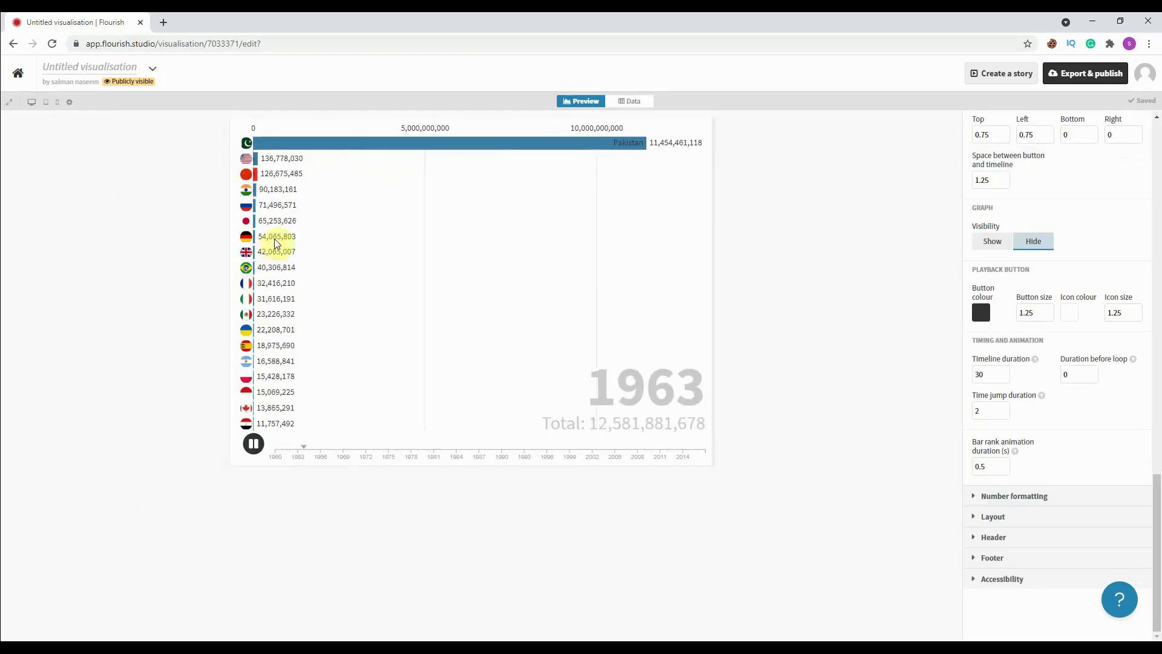
Step: Set the Values columns of the data sheet to D-L
left_click(639, 101)
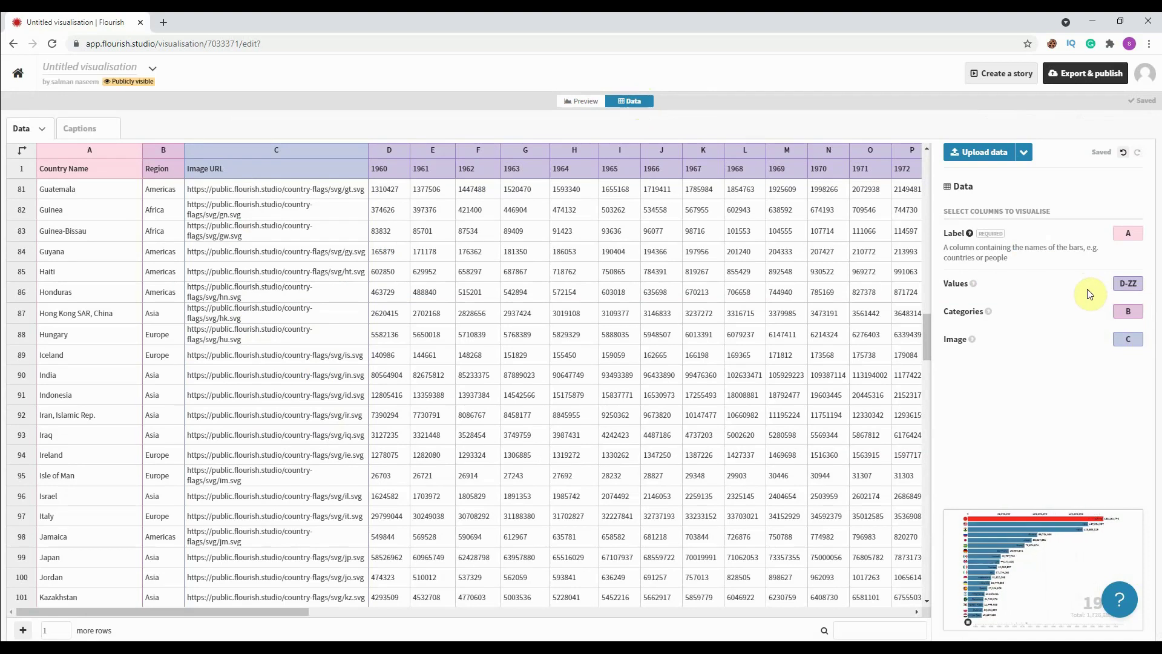
left_click(1126, 283)
left_click(1139, 266)
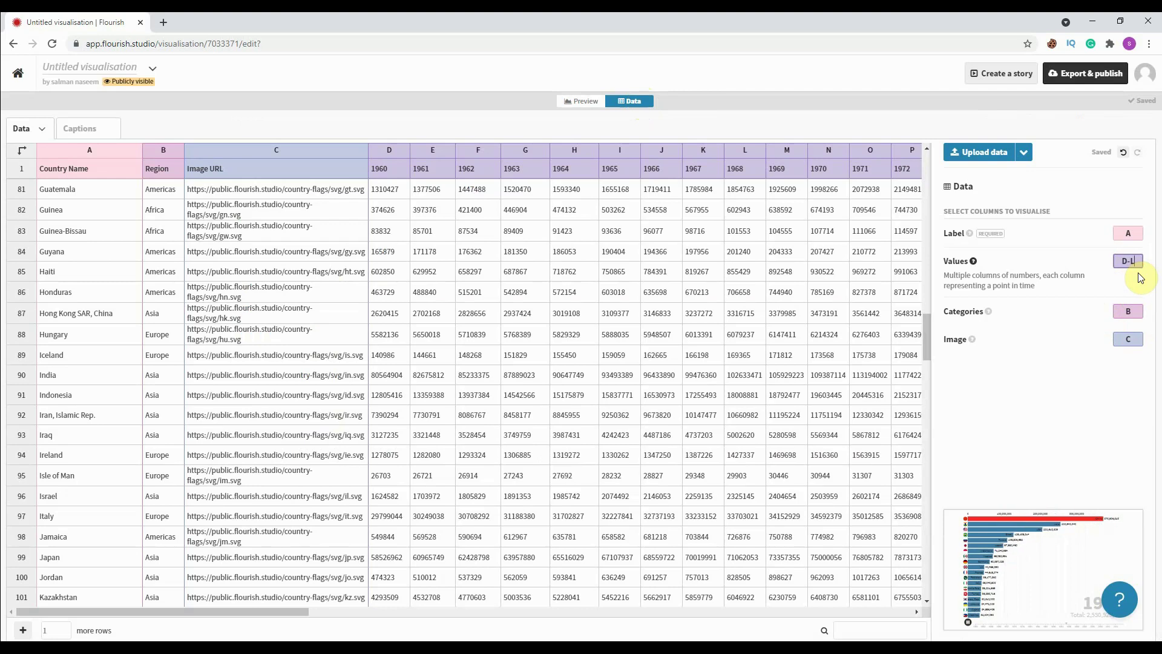
left_click(1069, 446)
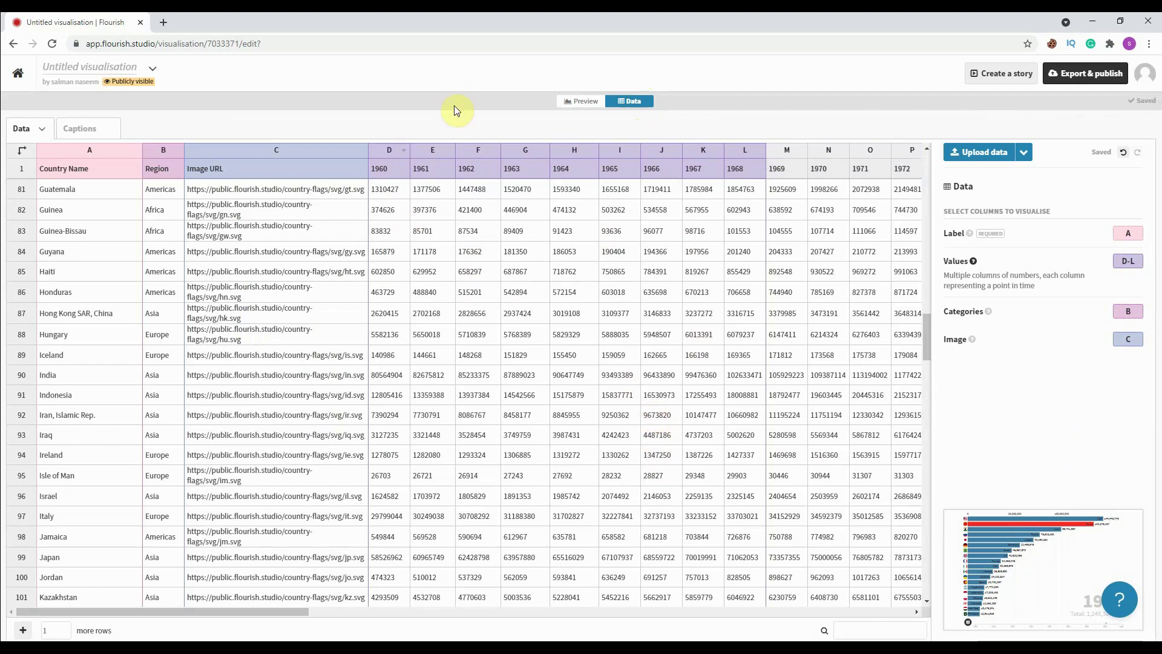
Step: Preview the shortened bar chart race and jump ahead along its timeline
left_click(583, 104)
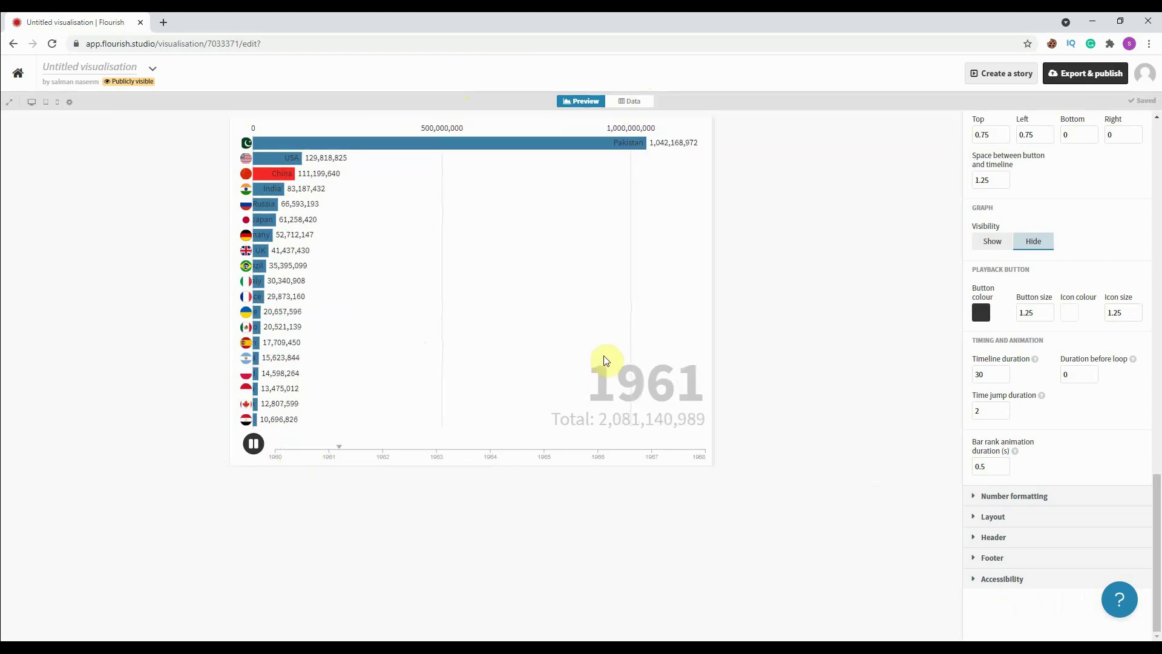
left_click(467, 450)
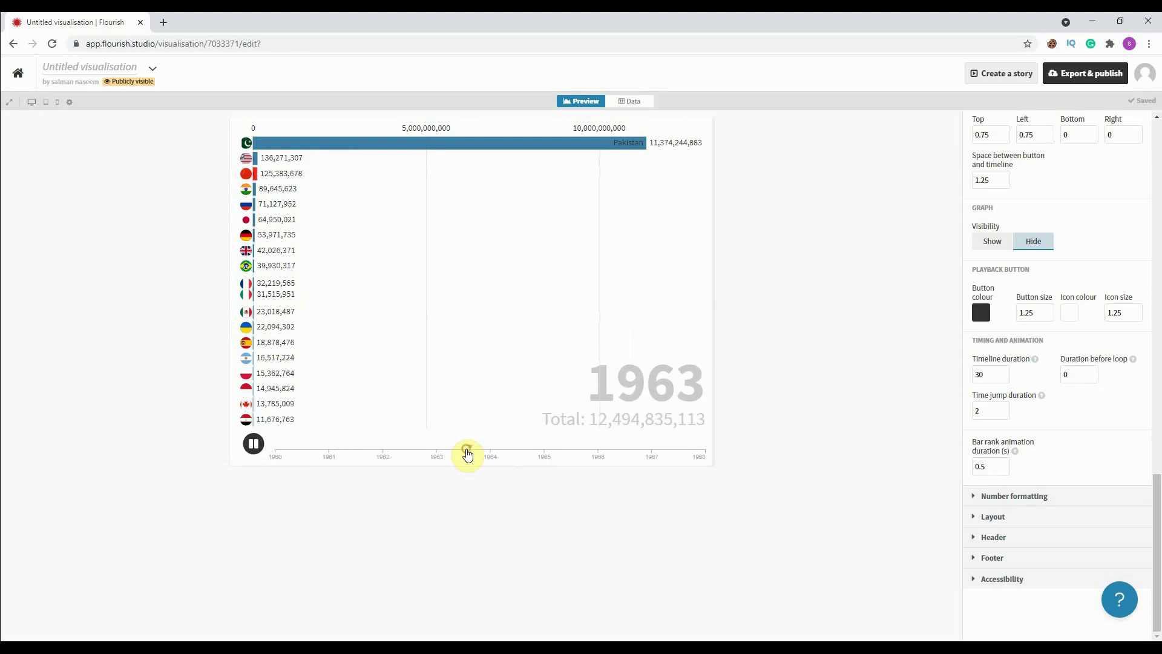
left_click(535, 452)
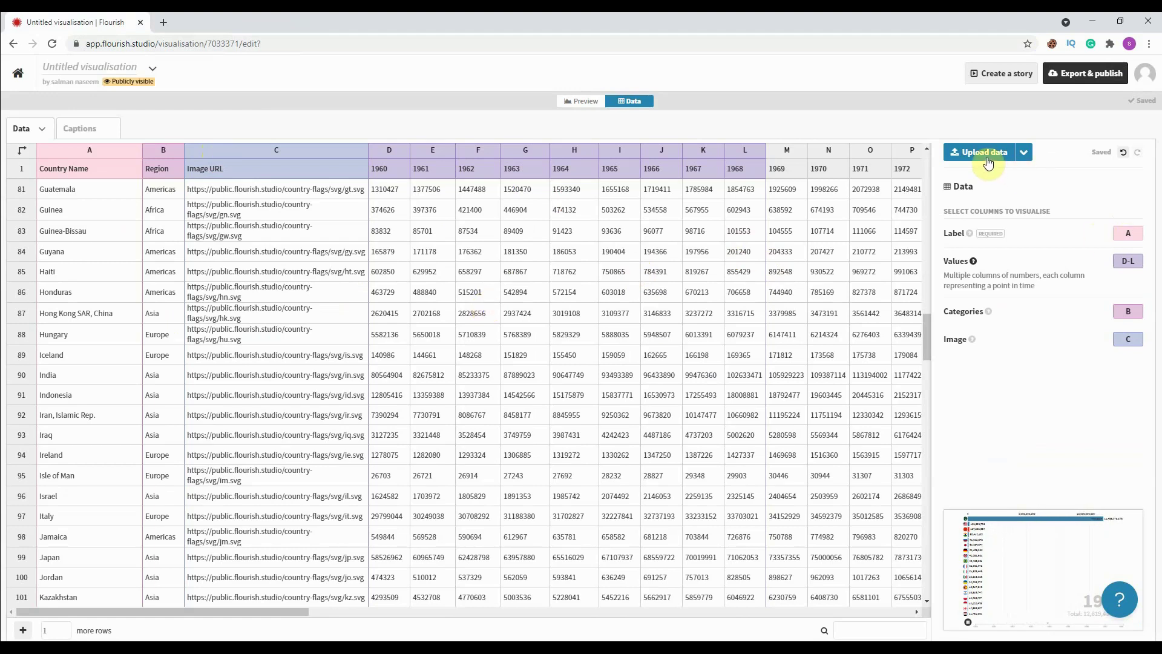
Step: Review the options for uploading a data file or merging it with the current sheet
left_click(1022, 156)
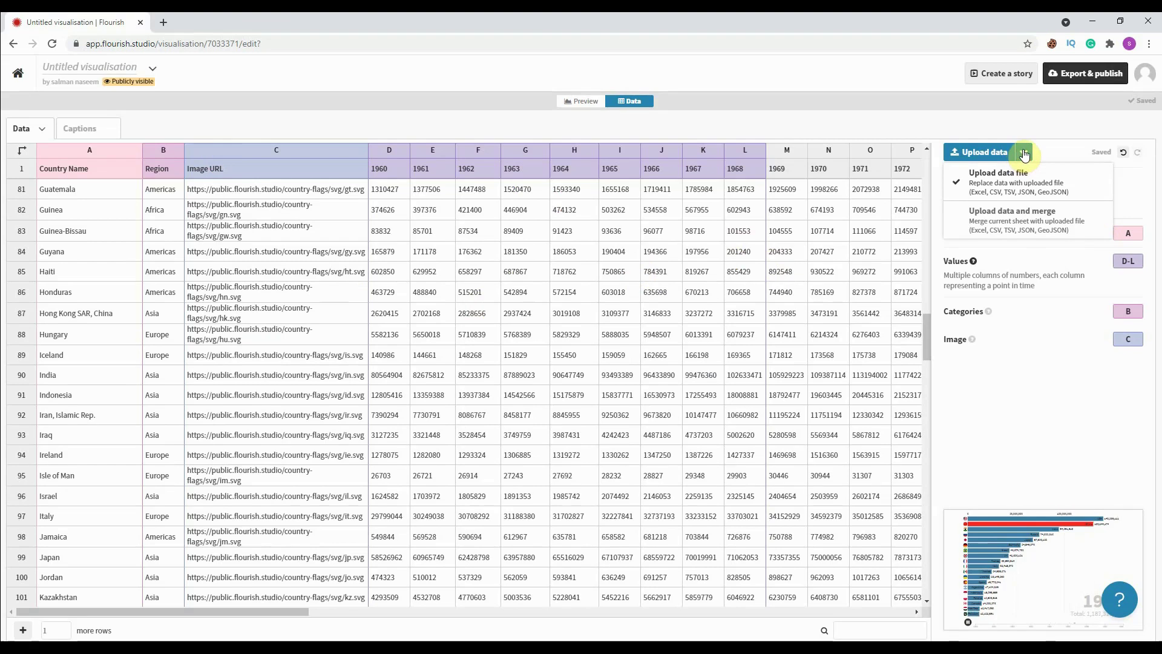
left_click(1052, 141)
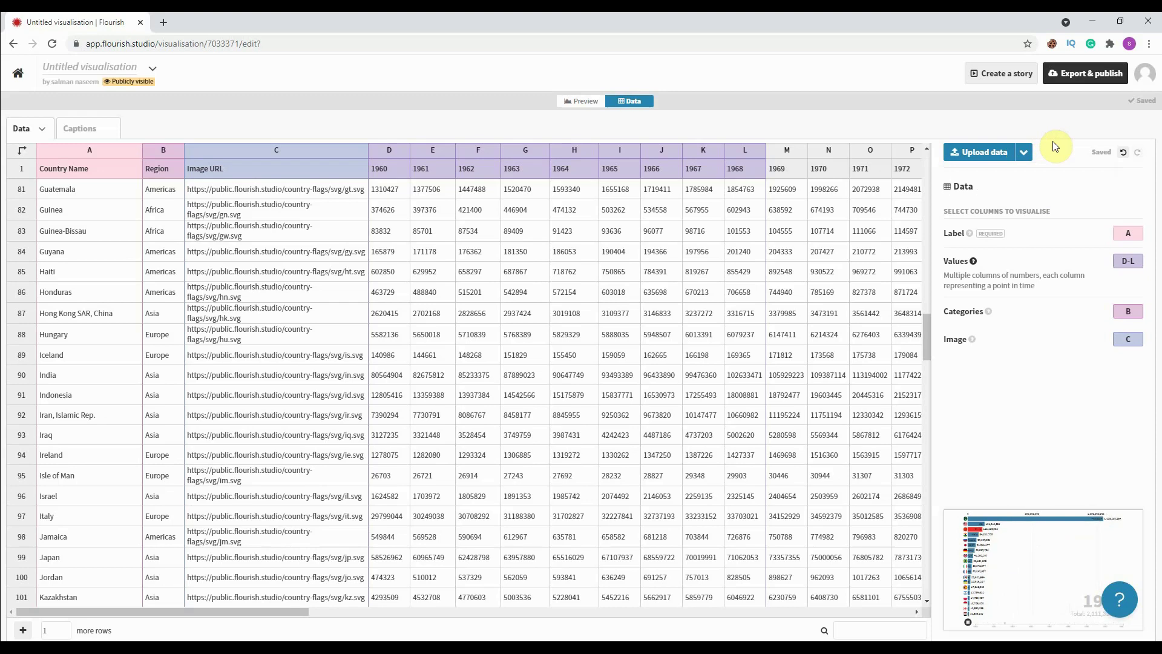
left_click(83, 174)
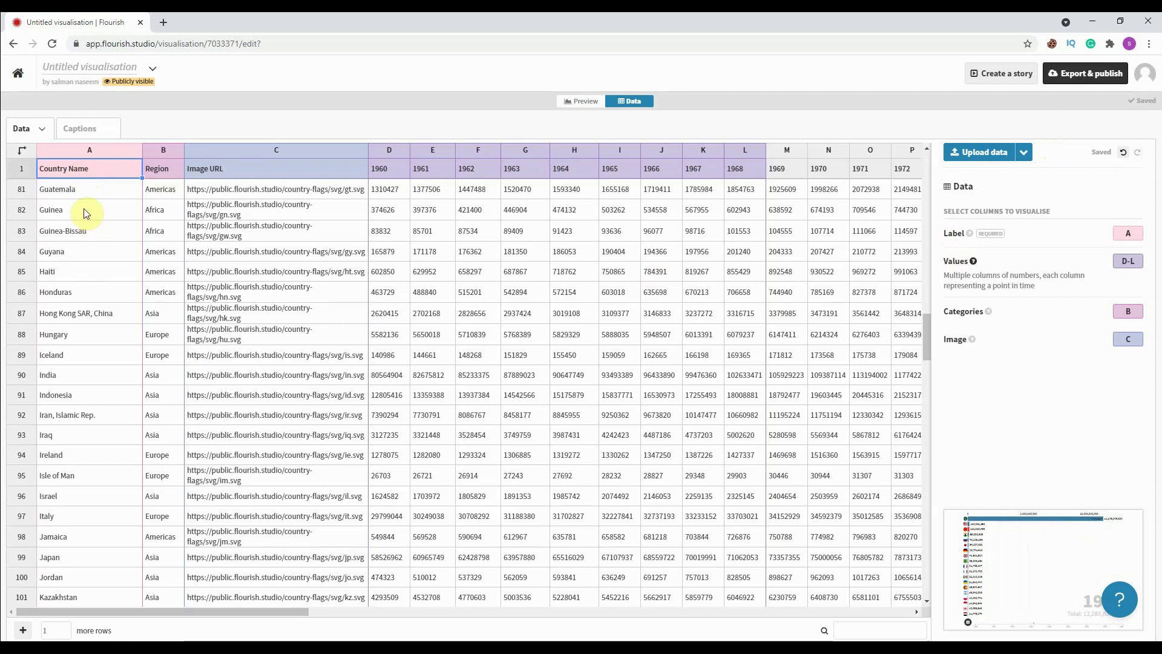
Step: Examine the emigration statistics and the 1971 to 2021 emigrants graph on the Bureau of Emigration's Reports & Statistics page
left_click(161, 24)
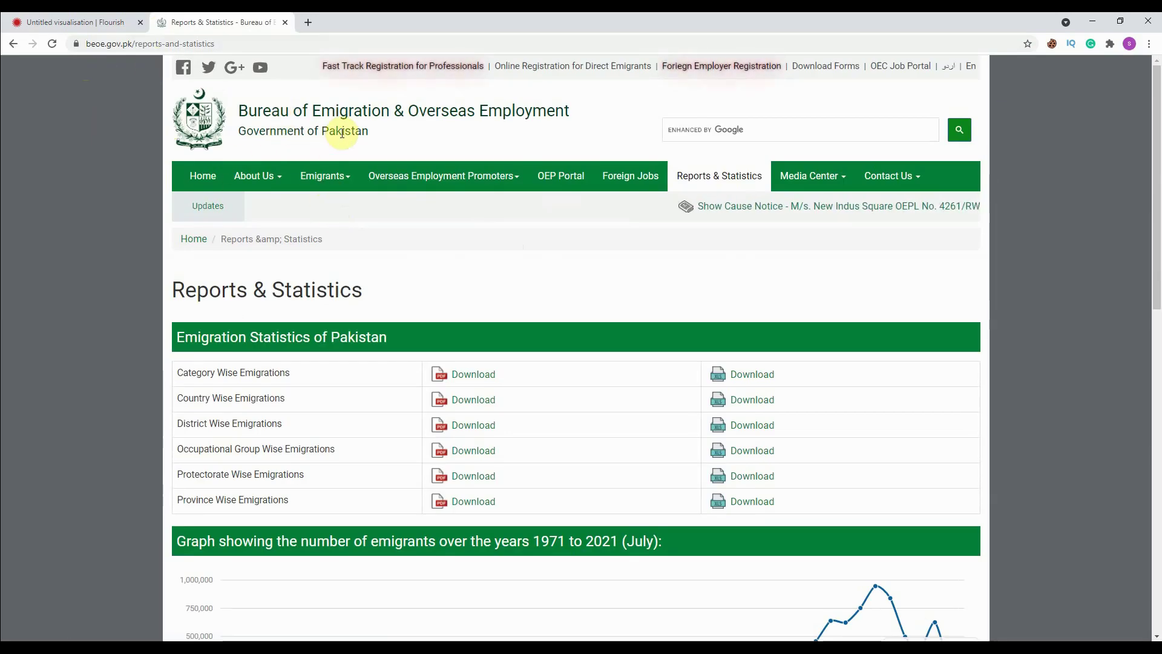
scroll(408, 142, "down", 5)
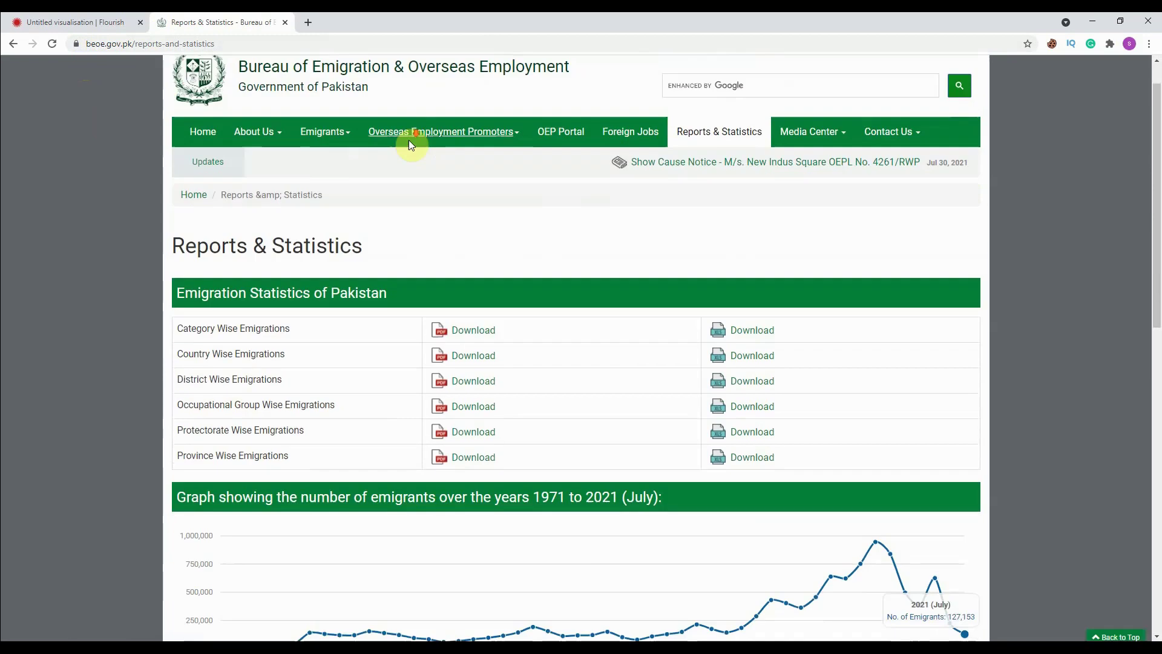
scroll(411, 146, "down", 3)
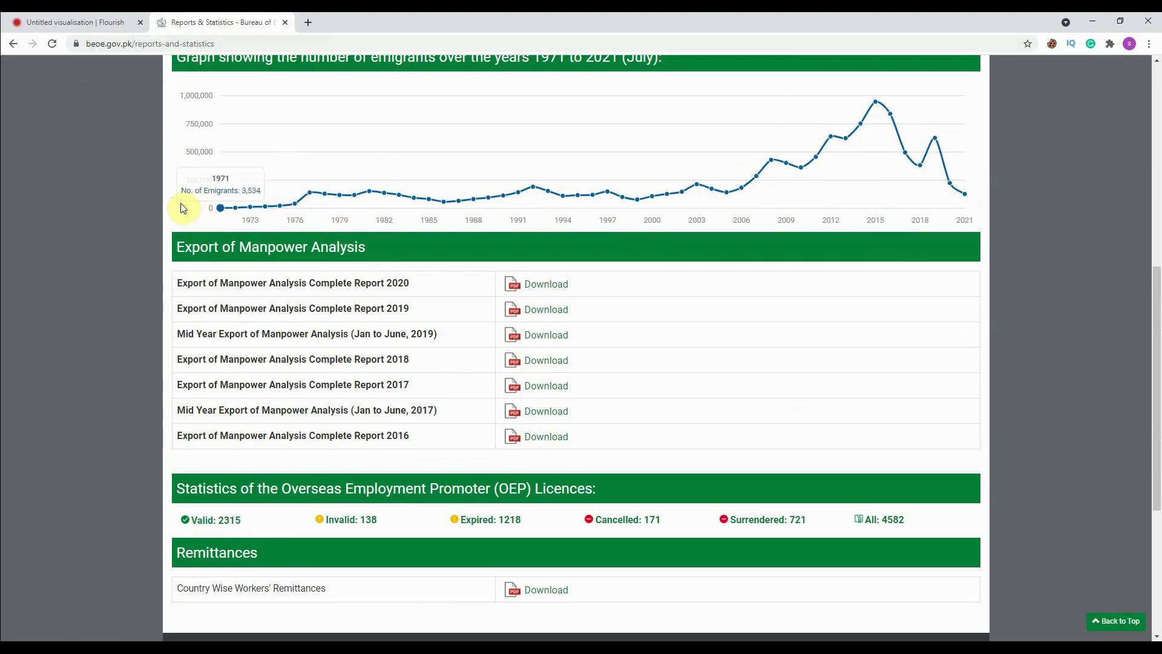
Step: Return to the Flourish data sheet and delete all of its contents
left_click(73, 22)
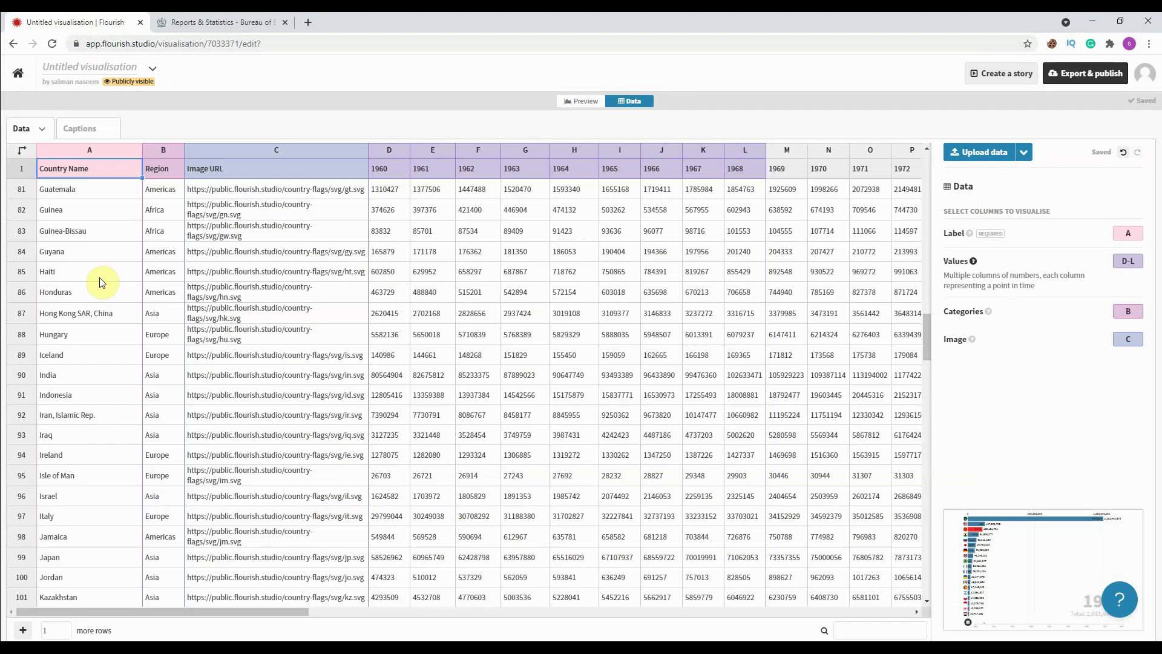
key("ctrl+a")
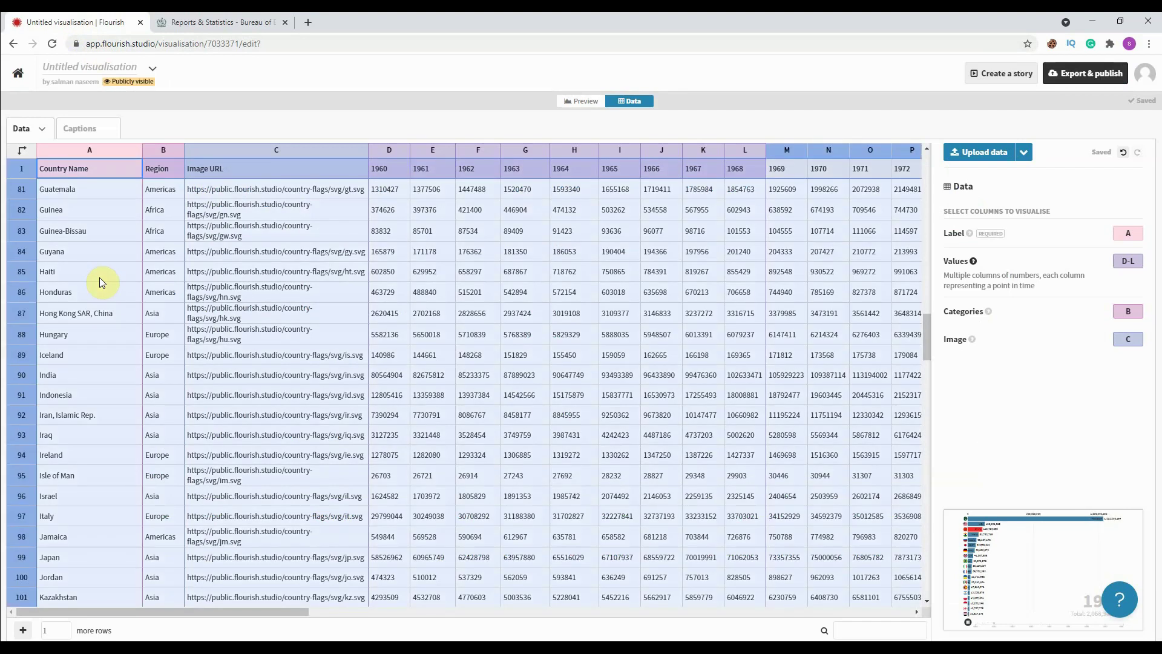
key("Delete")
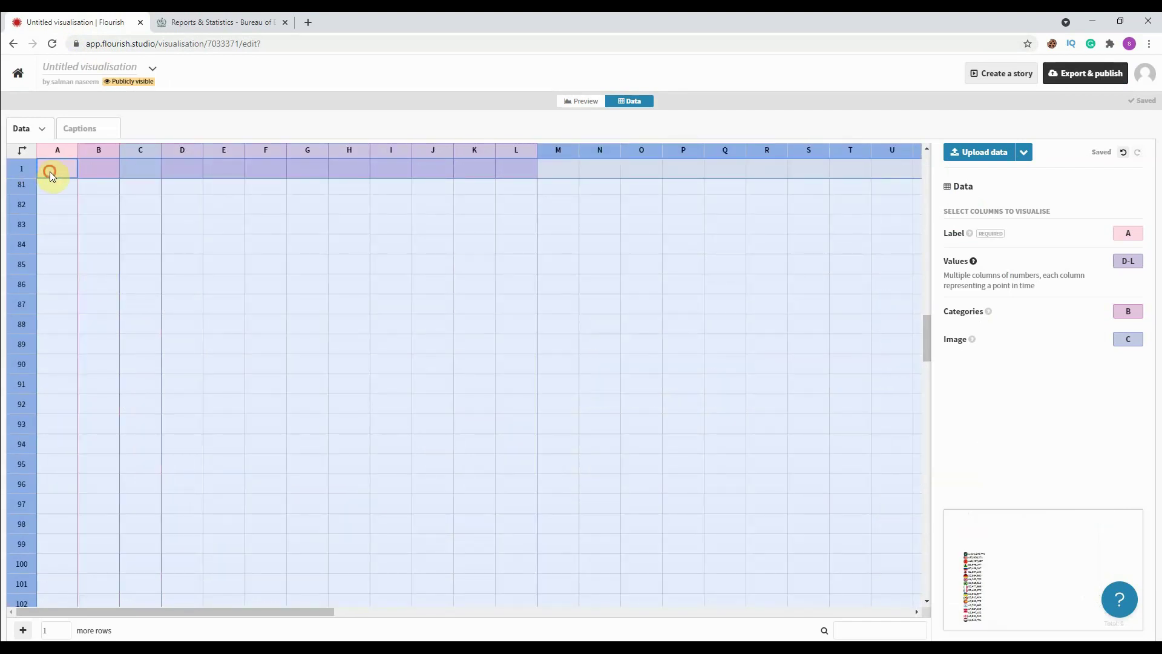
Step: Enter the header "Year" in cell A1 of the empty data sheet
left_click(50, 172)
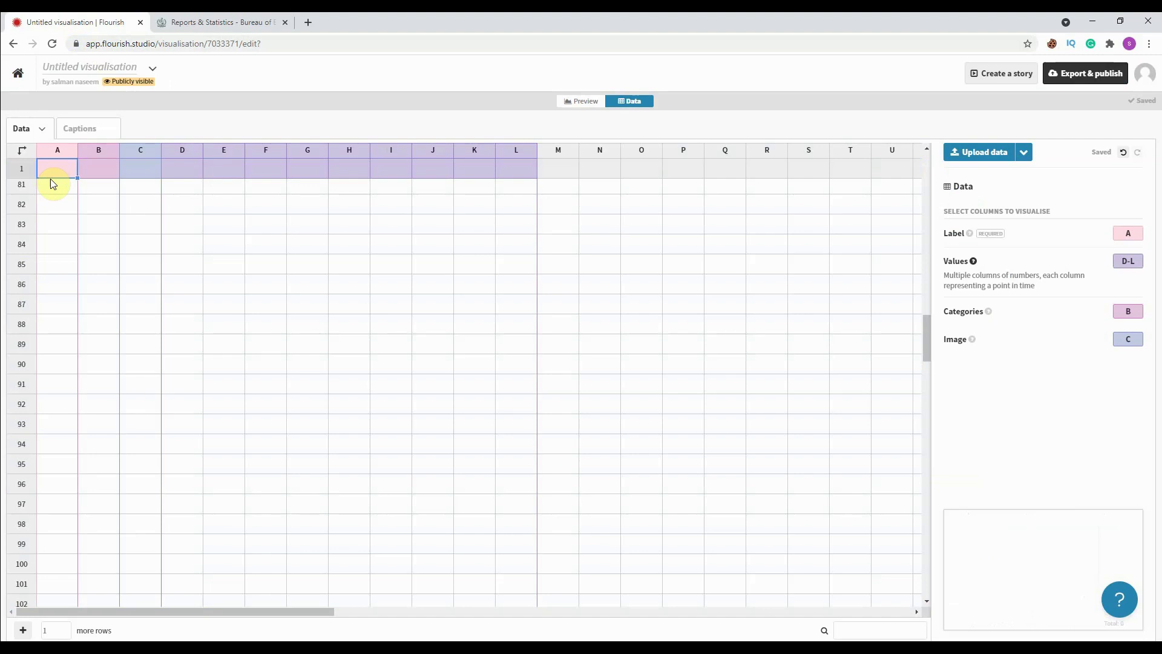
scroll(49, 179, "up", 3)
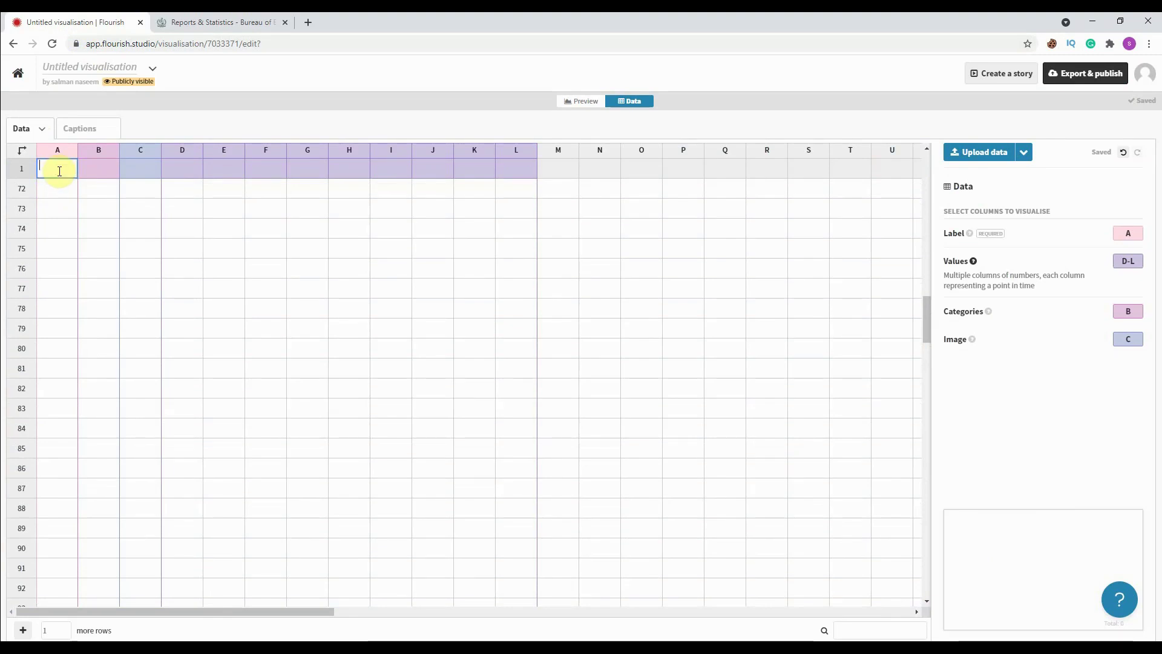
left_click(97, 172)
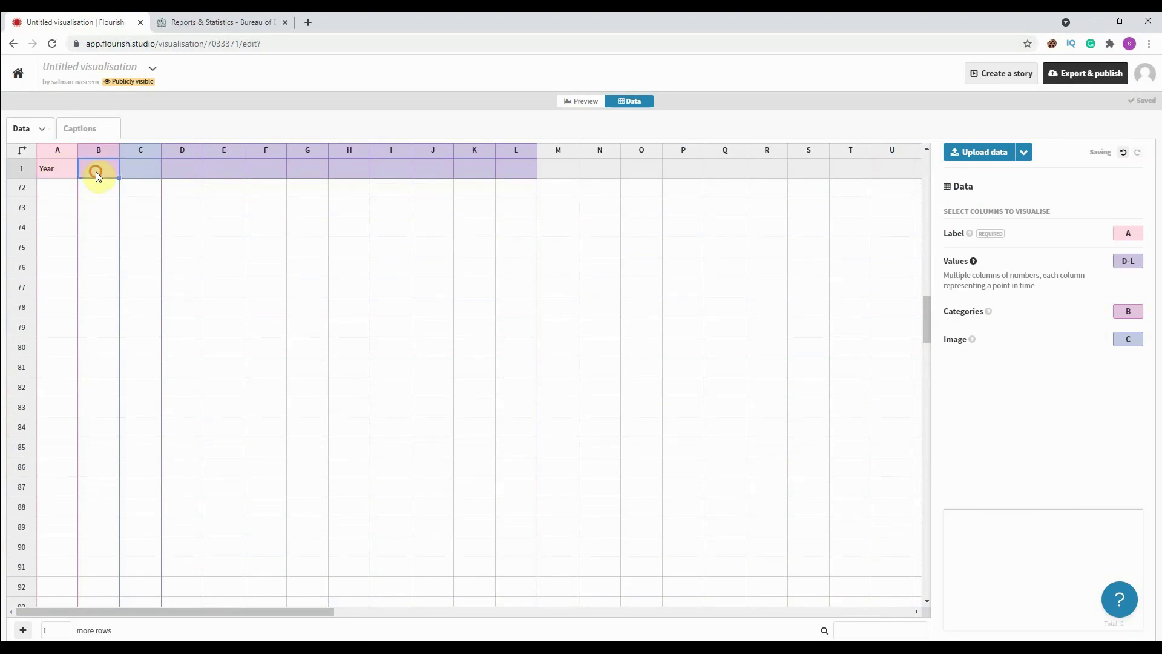
Step: Enter the year 1971 in cell A72 of the data sheet
left_click(146, 170)
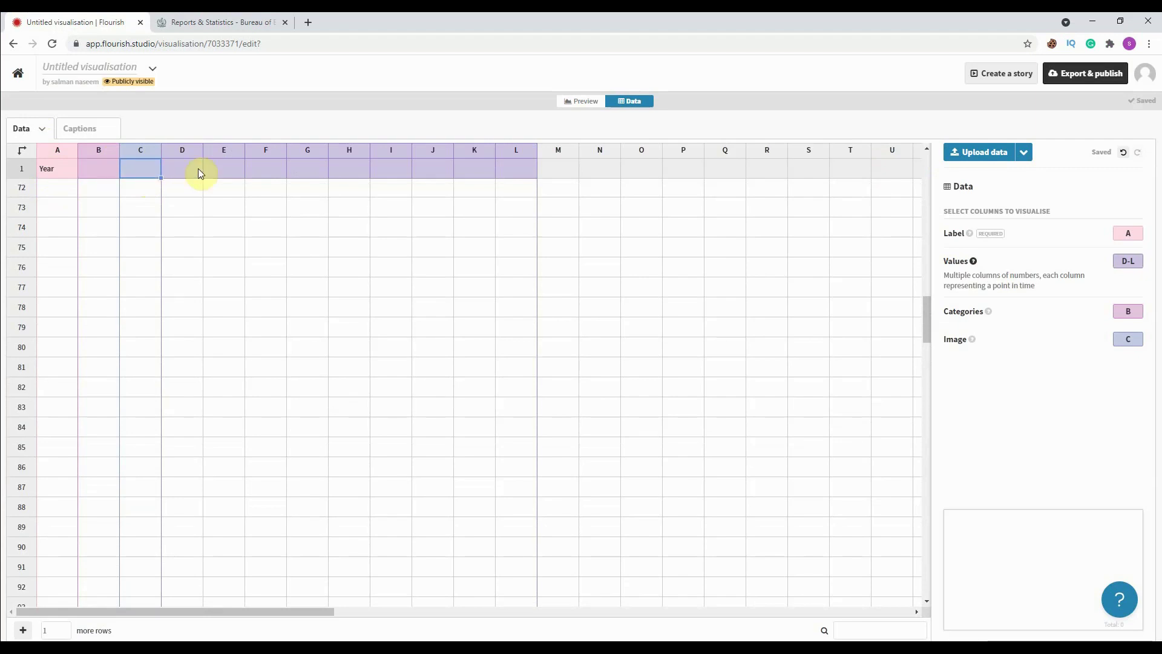
double_click(182, 168)
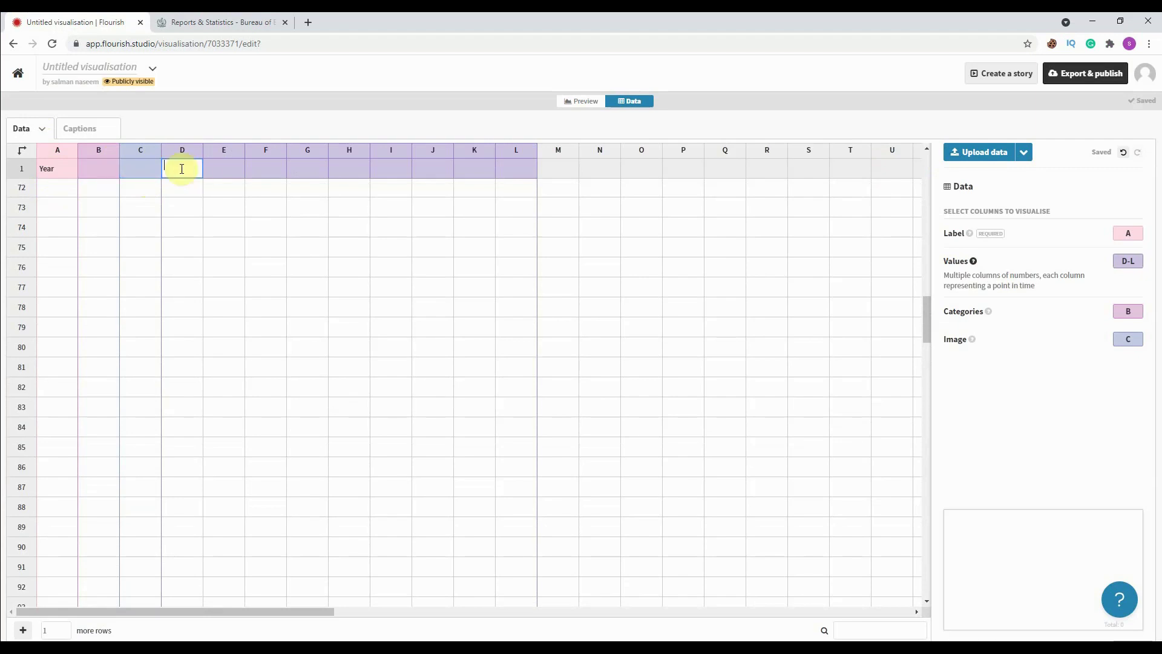
left_click(44, 195)
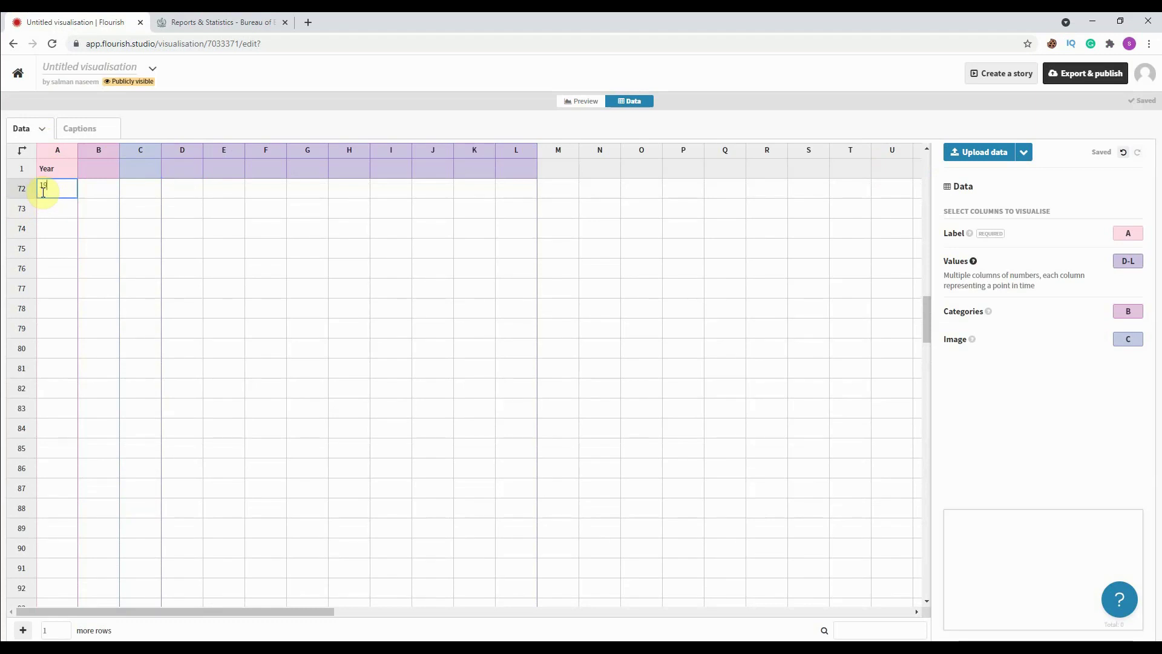
type("197")
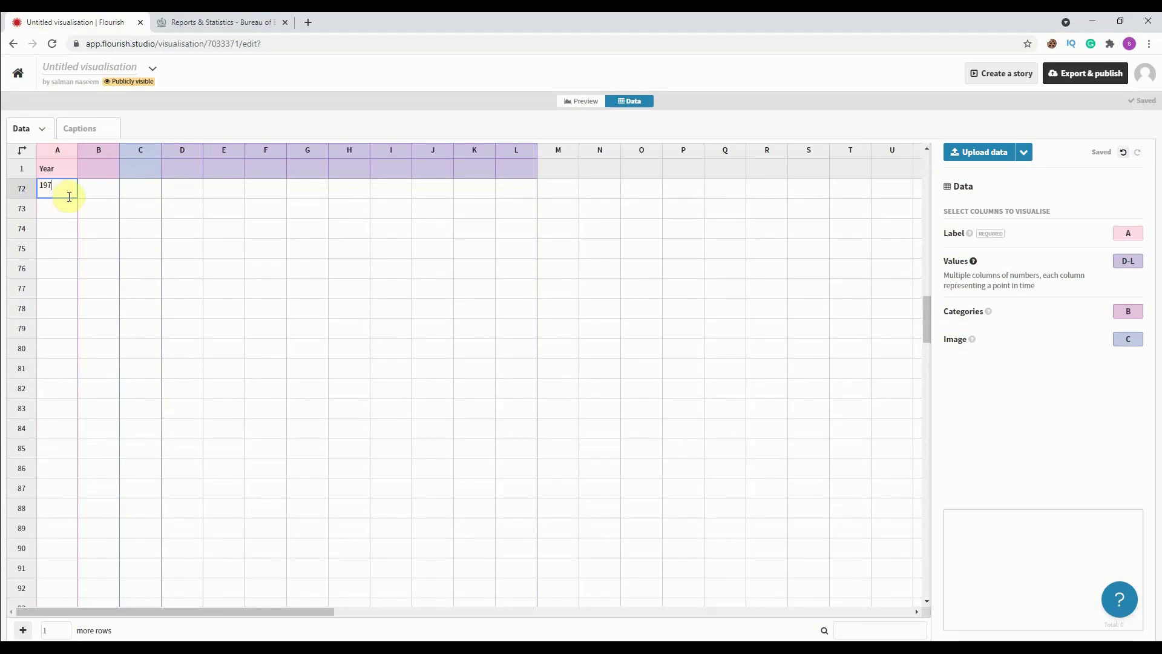
type("1")
left_click(177, 190)
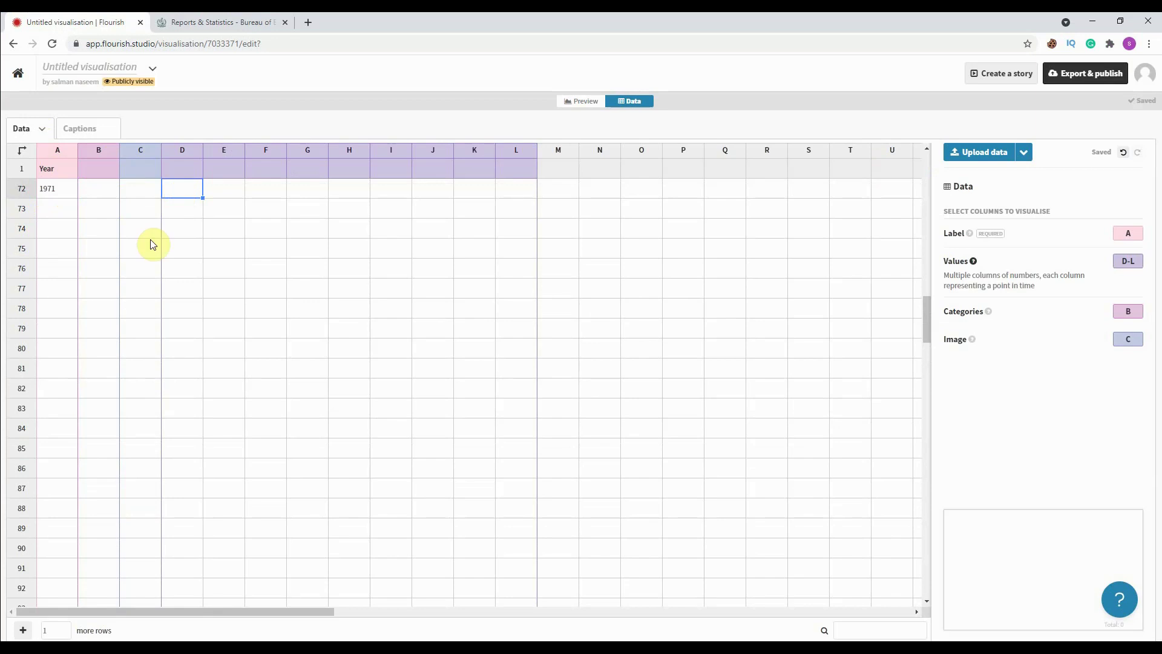
Step: Look up the 1971 figure on the Bureau of Emigration graph and enter 3534 in cell D72 of the Flourish sheet
left_click(204, 22)
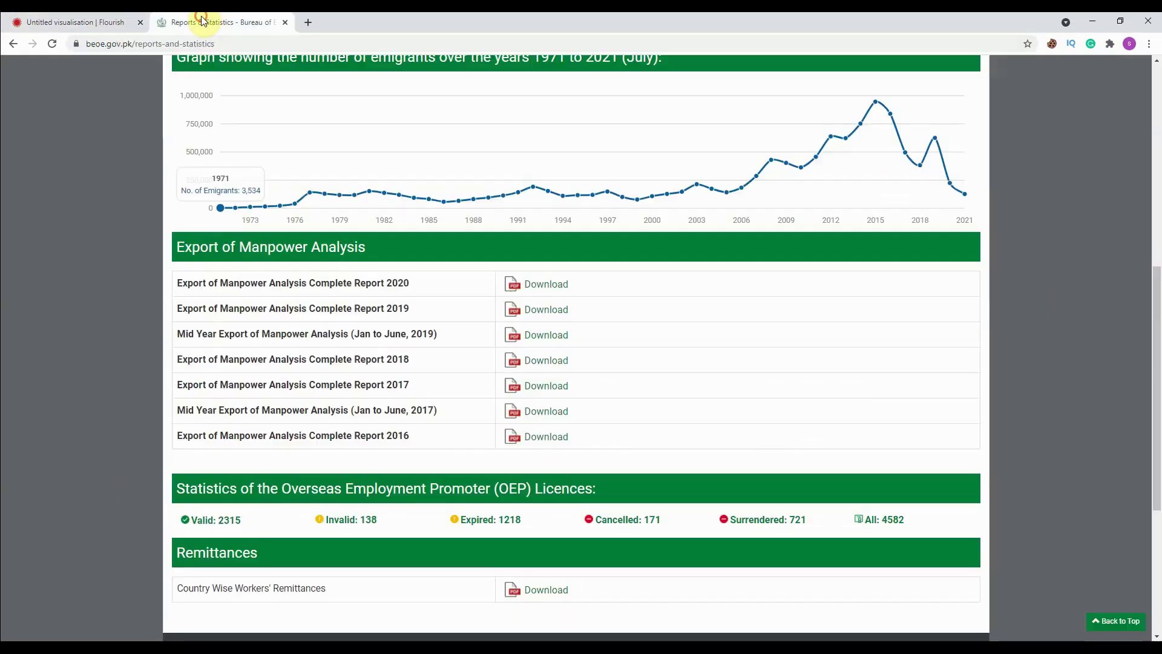
scroll(284, 435, "down", 3)
scroll(255, 363, "up", 5)
mouse_move(213, 281)
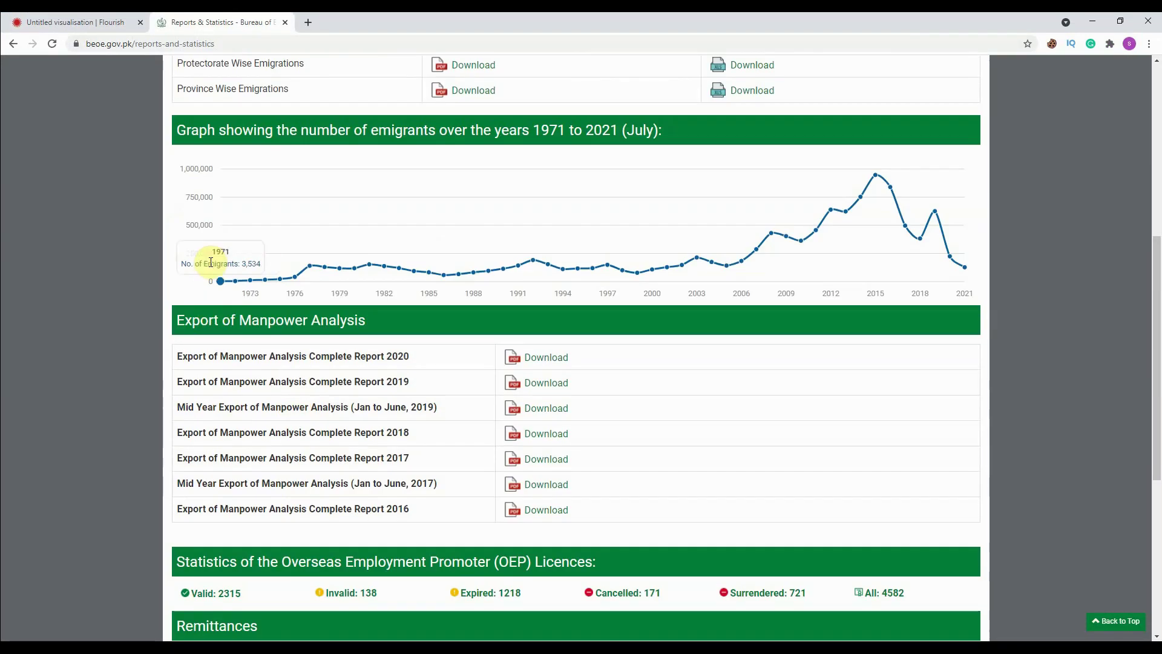
left_click(74, 18)
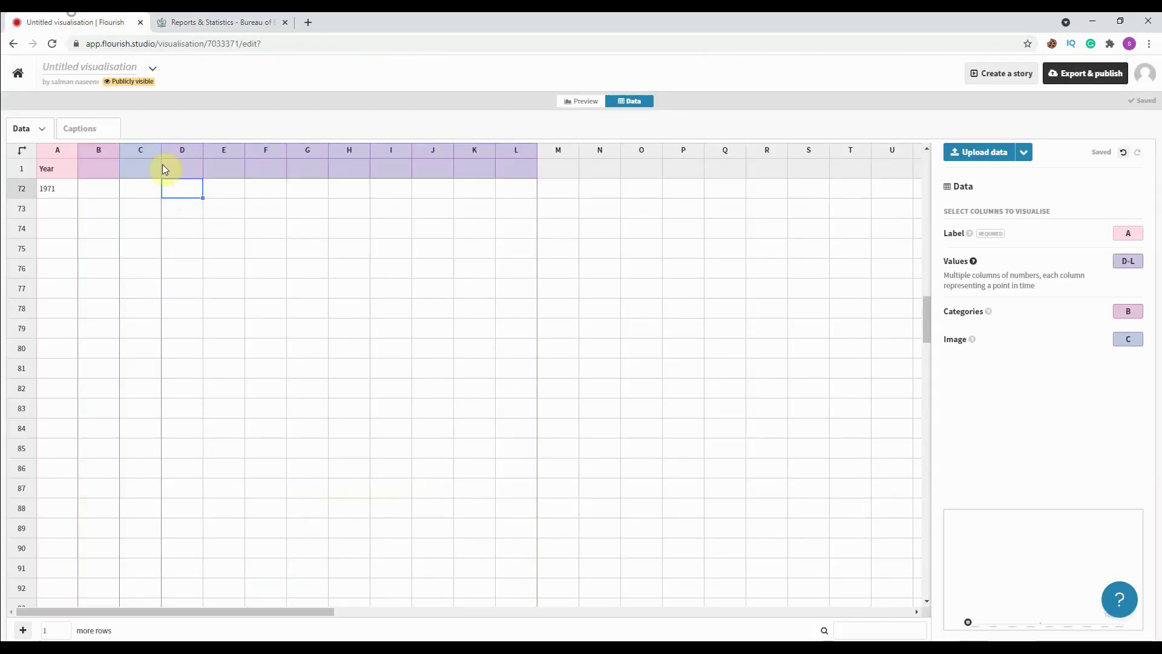
left_click(169, 180)
type("3534")
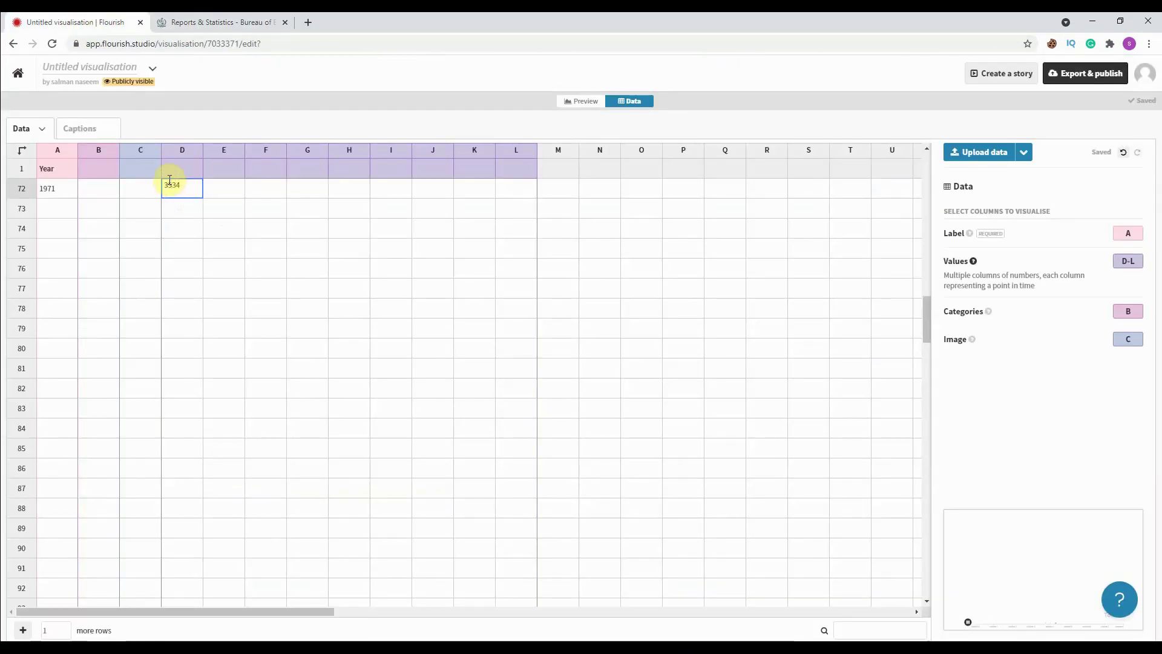
Step: Add the year 1972 in cell A73 and enter its emigrants figure from the Bureau's graph, 4530, in cell E73
double_click(52, 206)
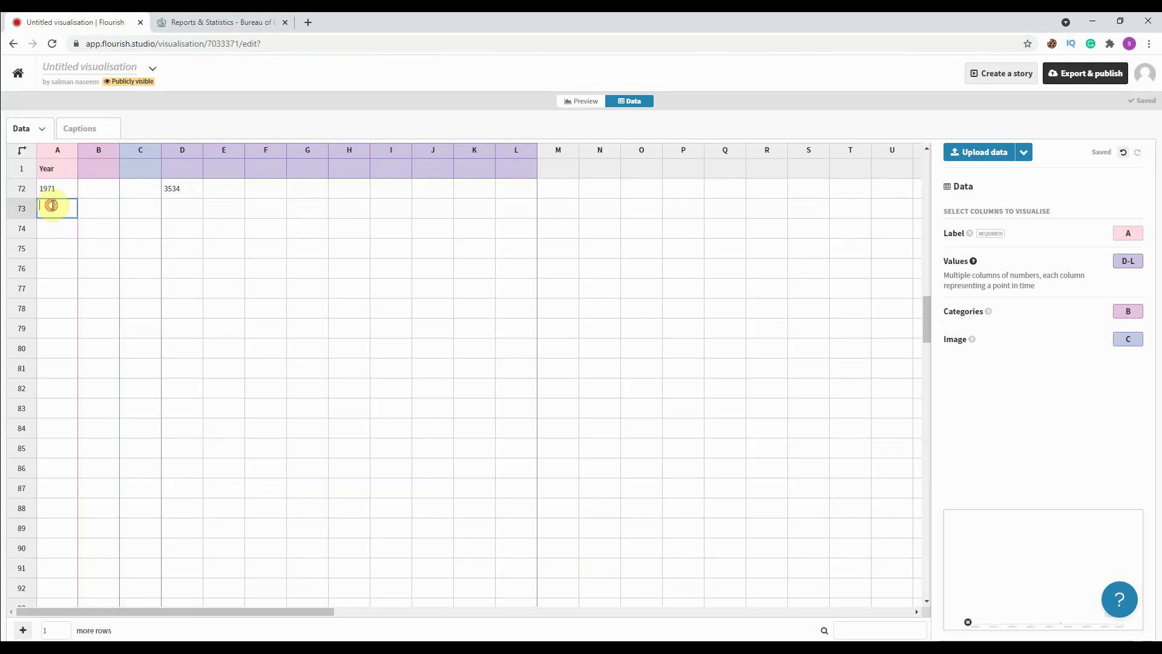
type("192")
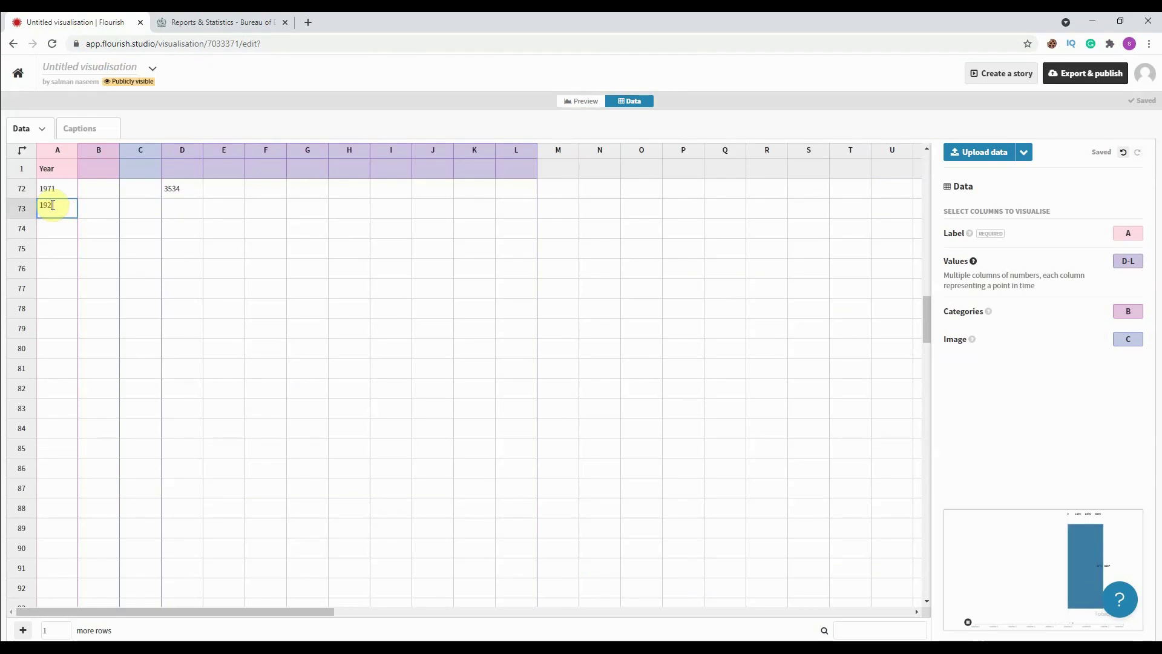
left_click(184, 207)
left_click(212, 207)
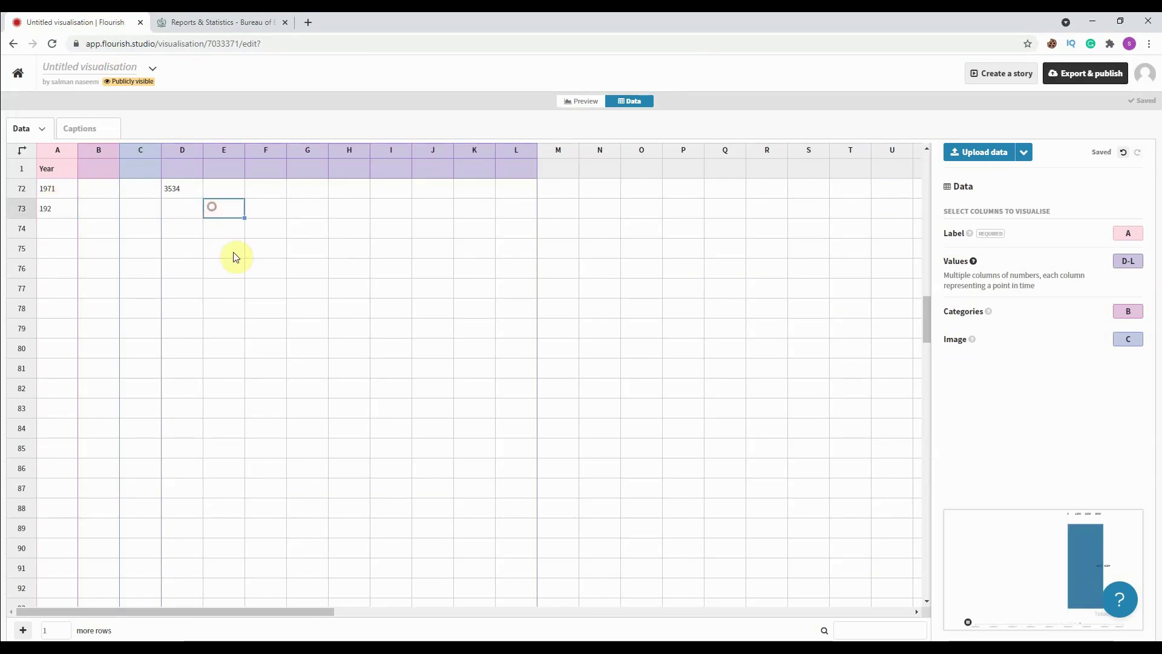
left_click(202, 18)
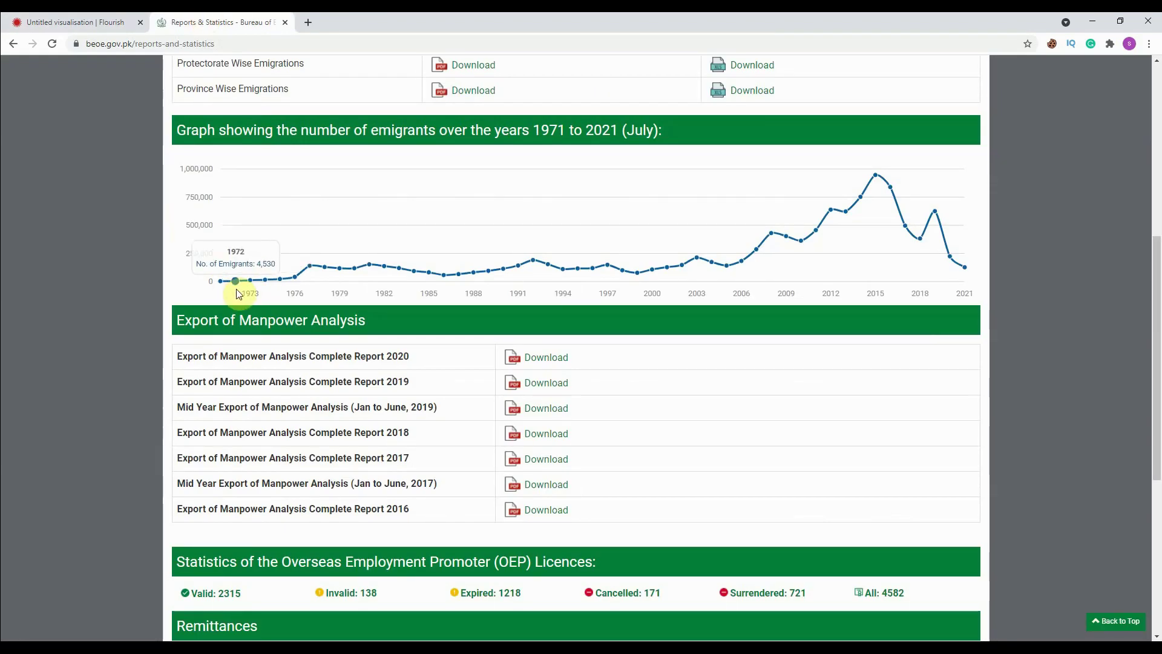
key("ctrl+Tab")
type("4530")
Step: Label cell A74 as 194 and enter the 1973 emigrants figure from the Bureau's graph, 12300, in cell F74
left_click(64, 219)
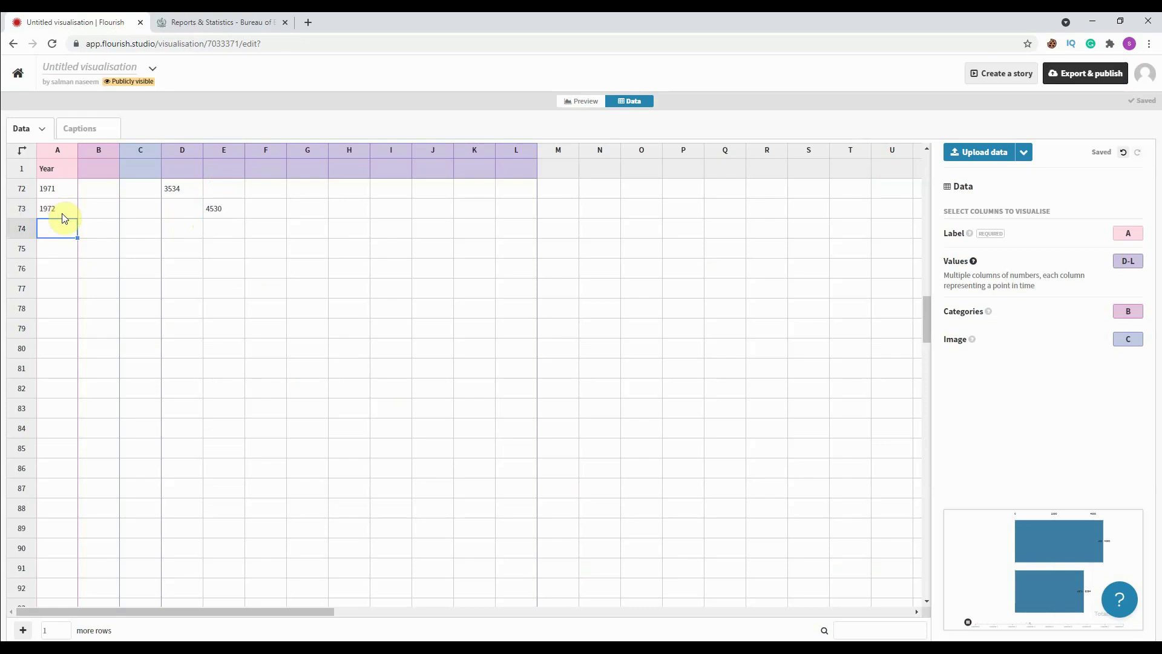
type("194")
left_click(257, 230)
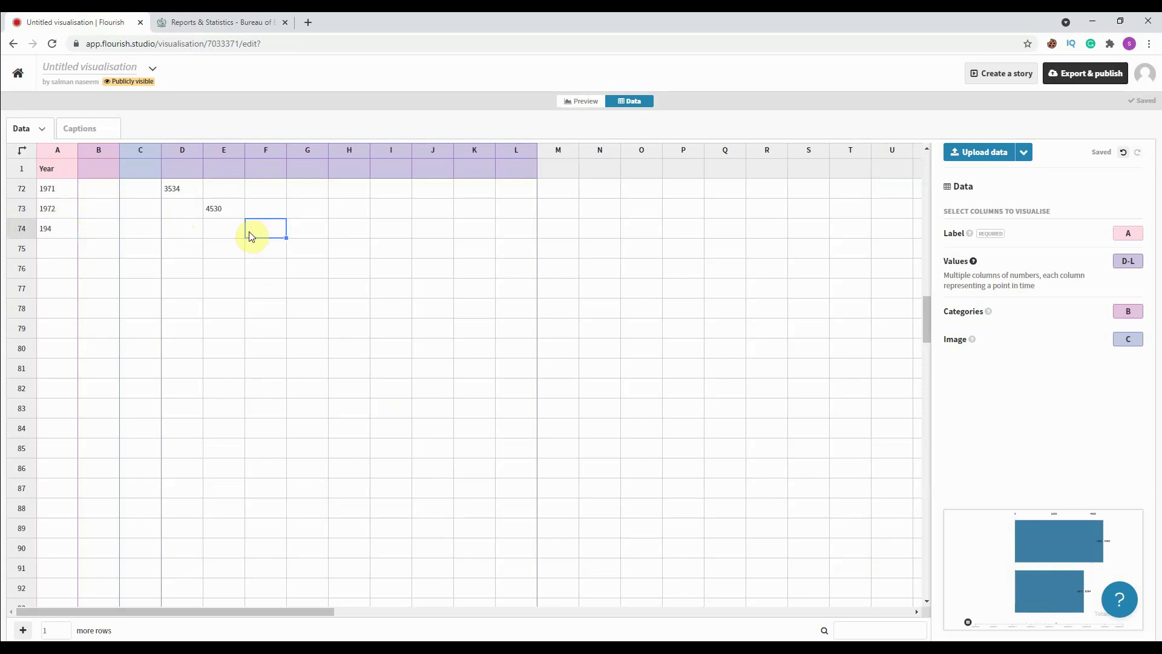
left_click(236, 16)
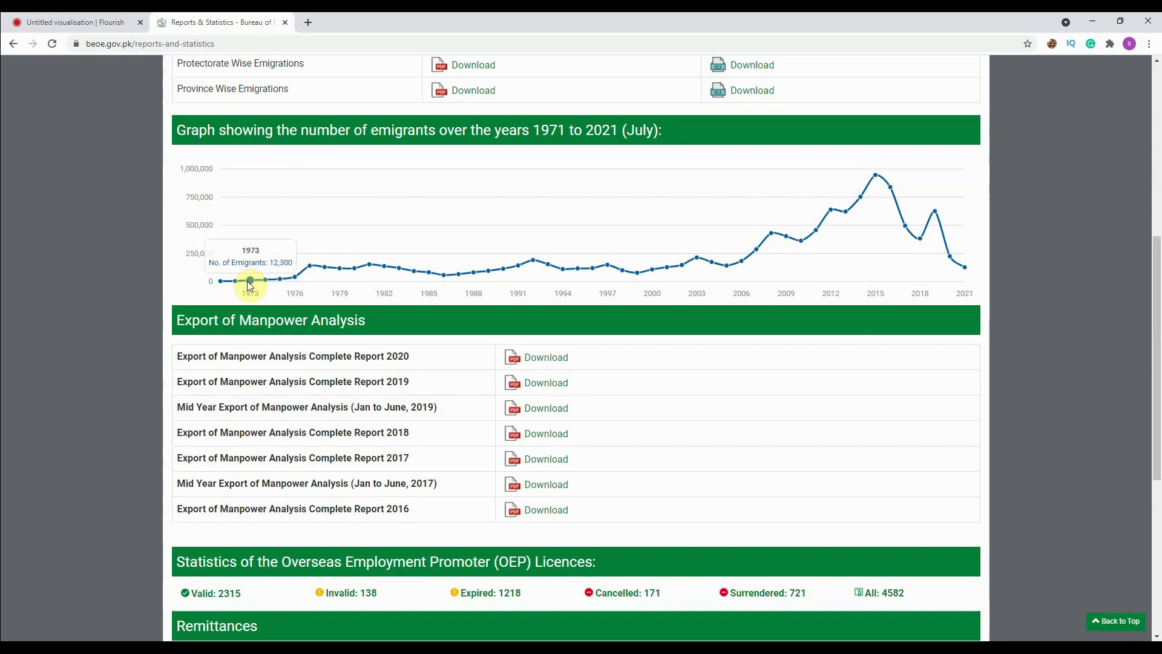
key("ctrl+Tab")
type("00")
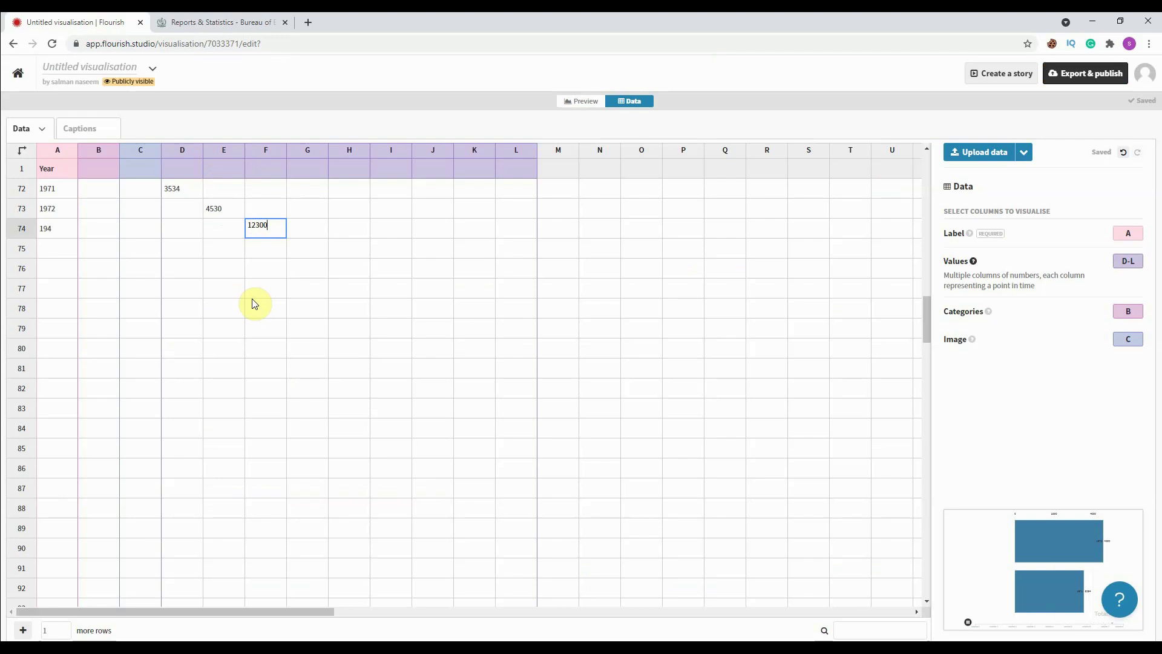
left_click(233, 270)
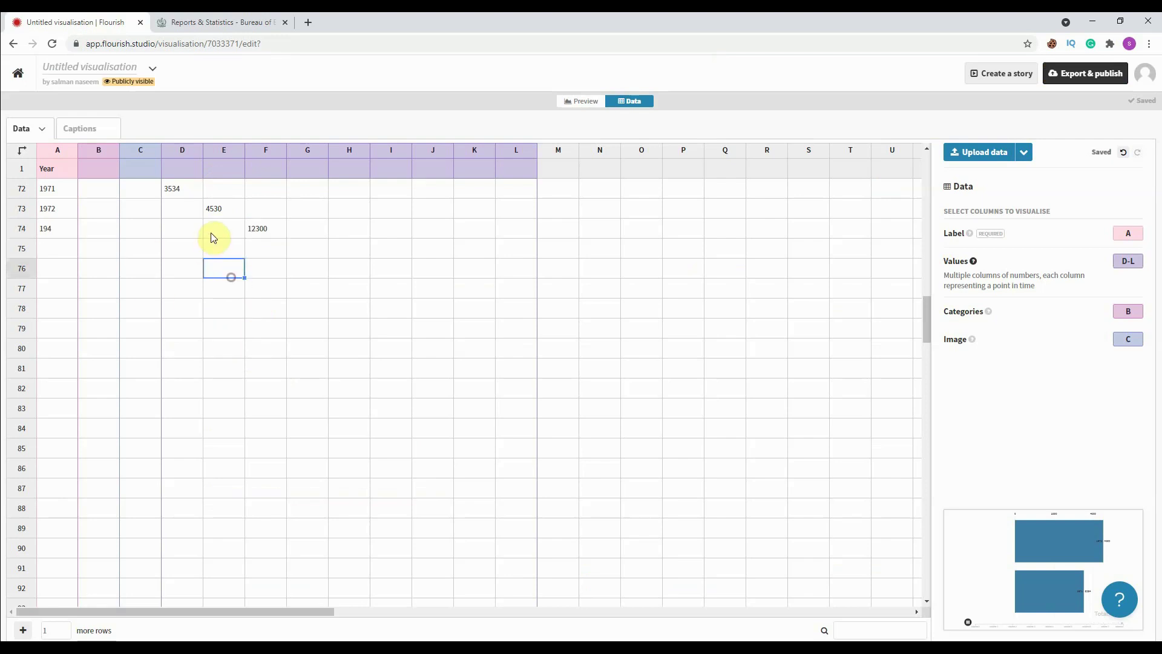
left_click(211, 234)
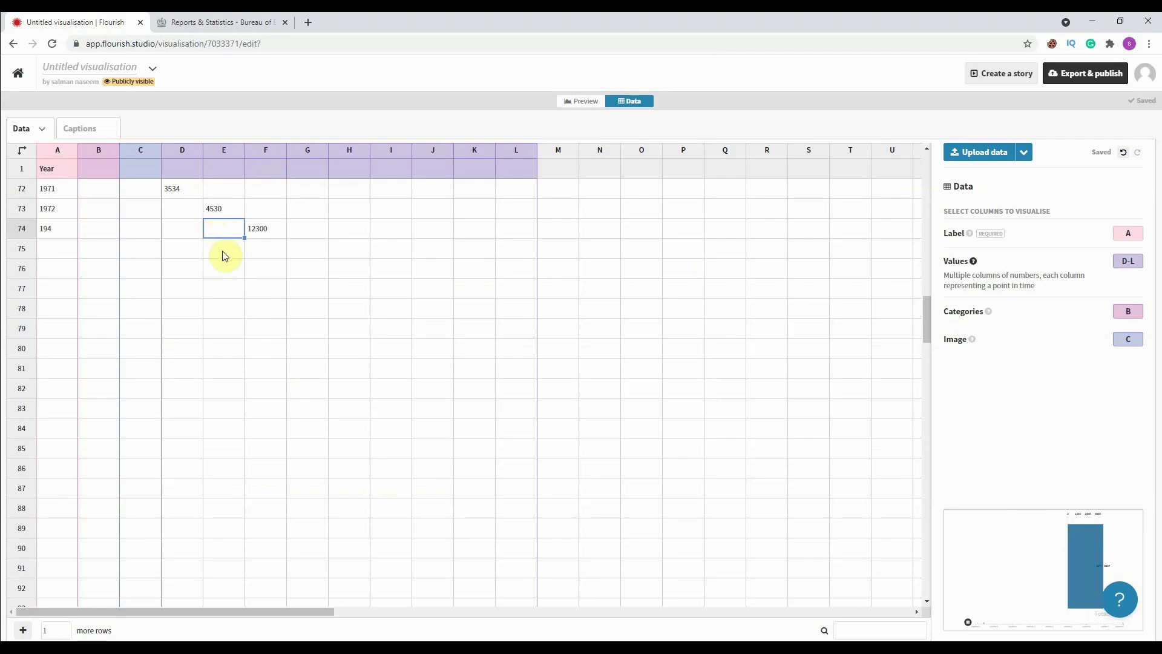
Step: In the chart preview, colour the bars by bar with no color overrides, and set 10 bars with 10% spacing
left_click(581, 101)
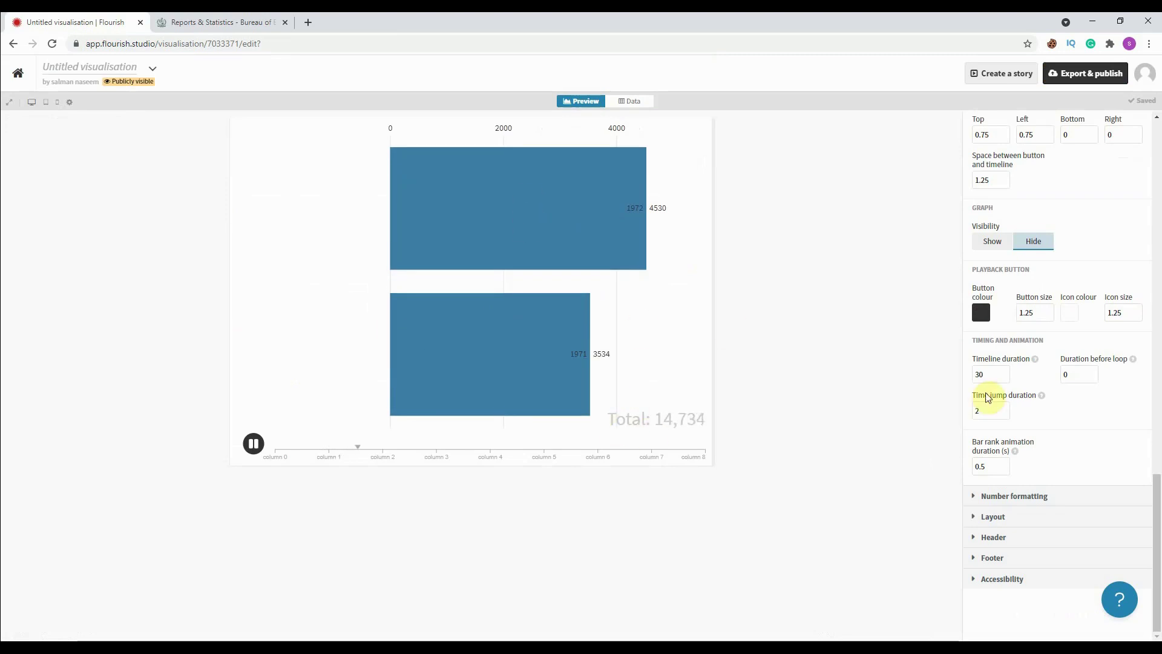
scroll(1015, 357, "up", 15)
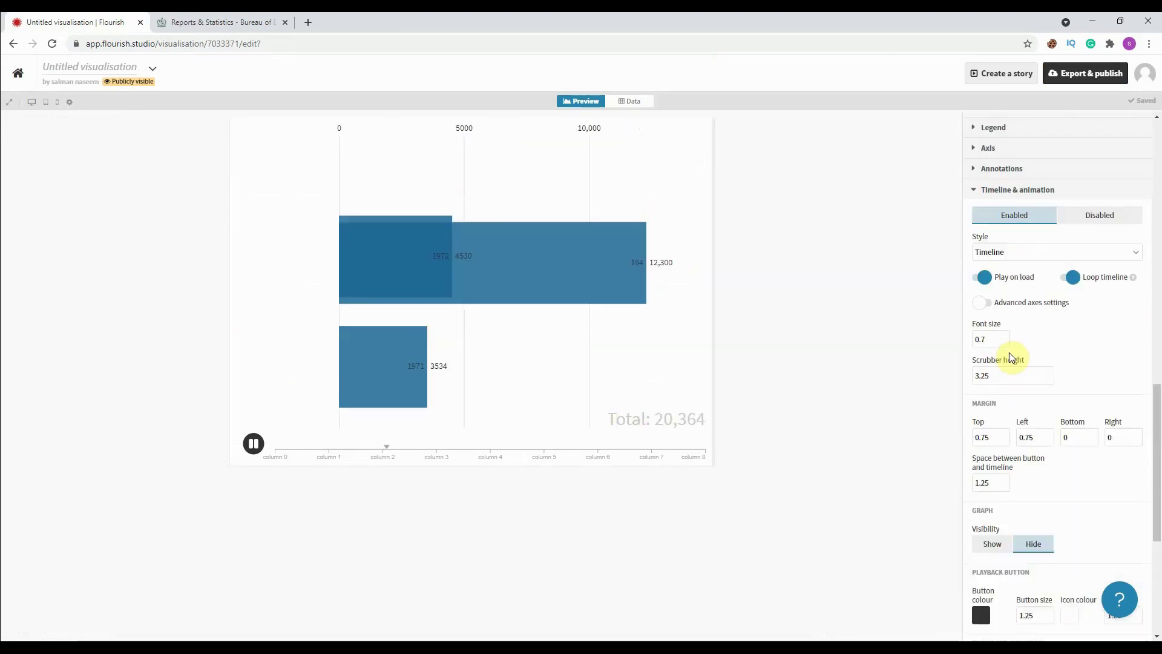
scroll(1011, 353, "up", 5)
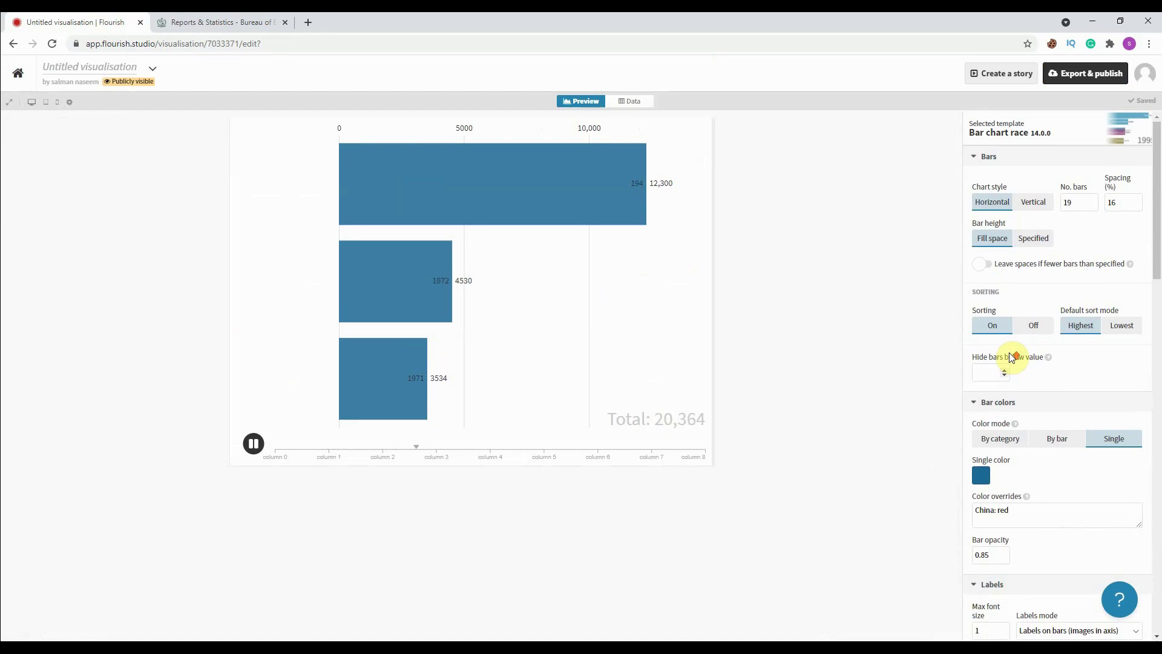
scroll(1012, 475, "down", 10)
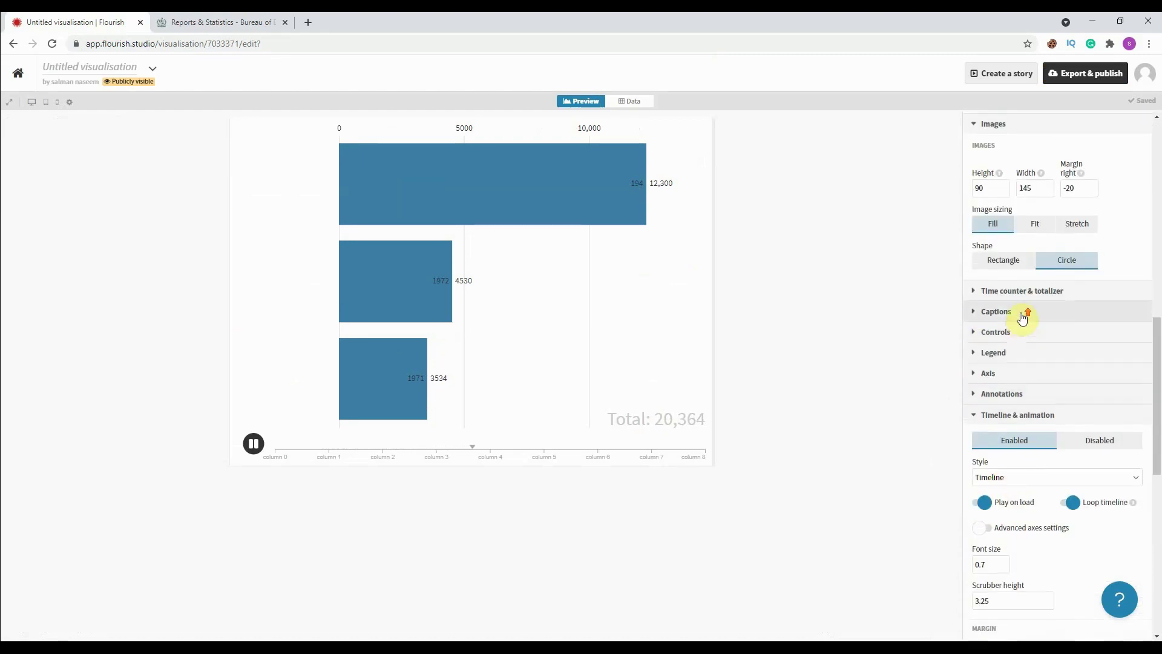
scroll(1027, 348, "up", 7)
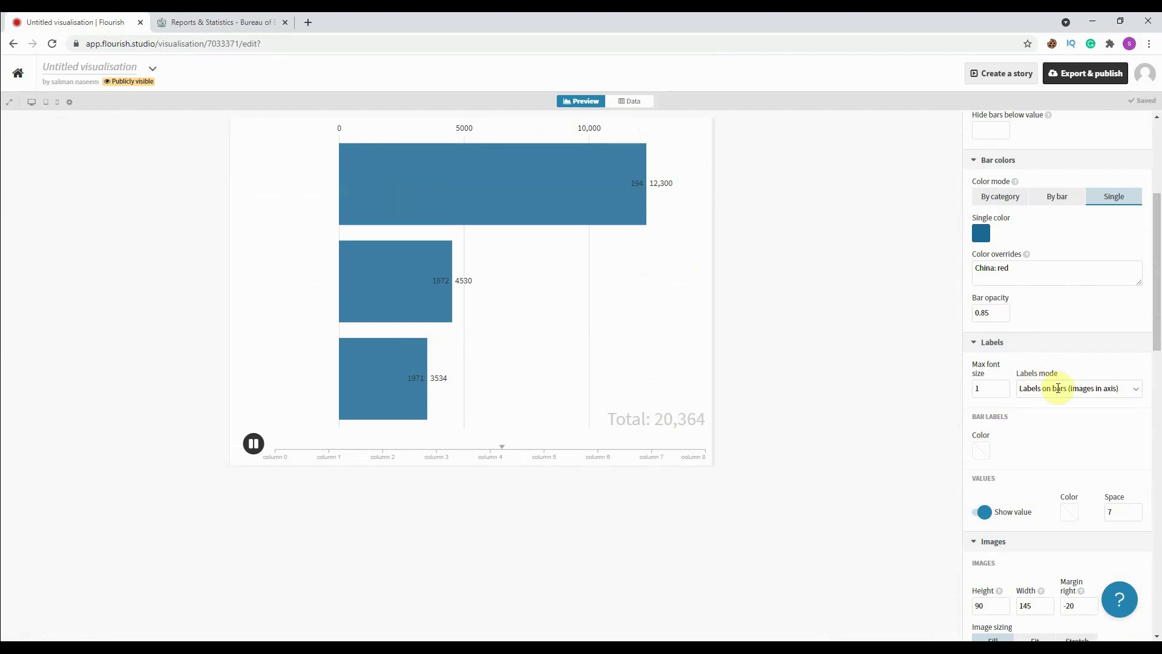
scroll(1058, 388, "up", 4)
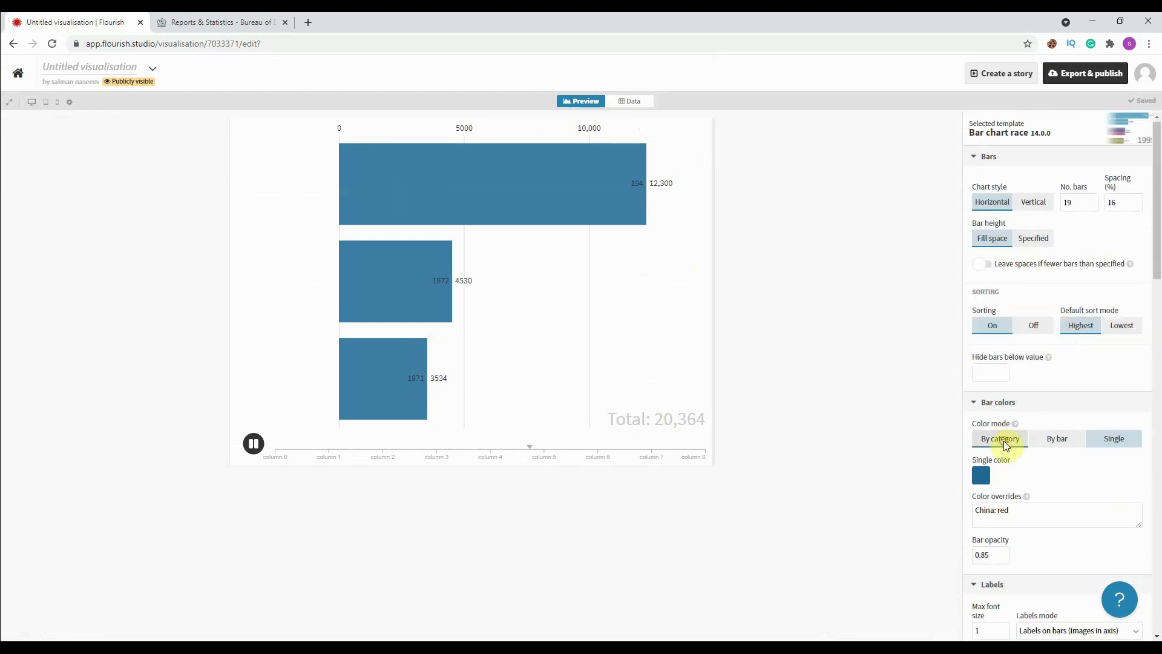
left_click(1006, 441)
left_click(1071, 445)
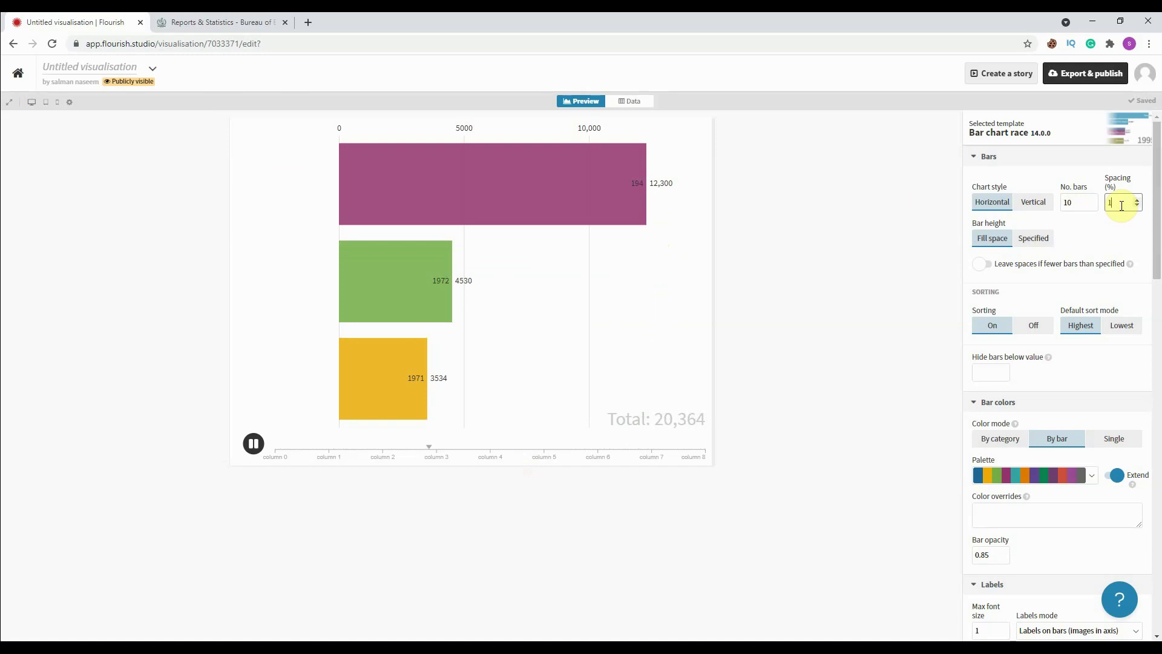
type("0")
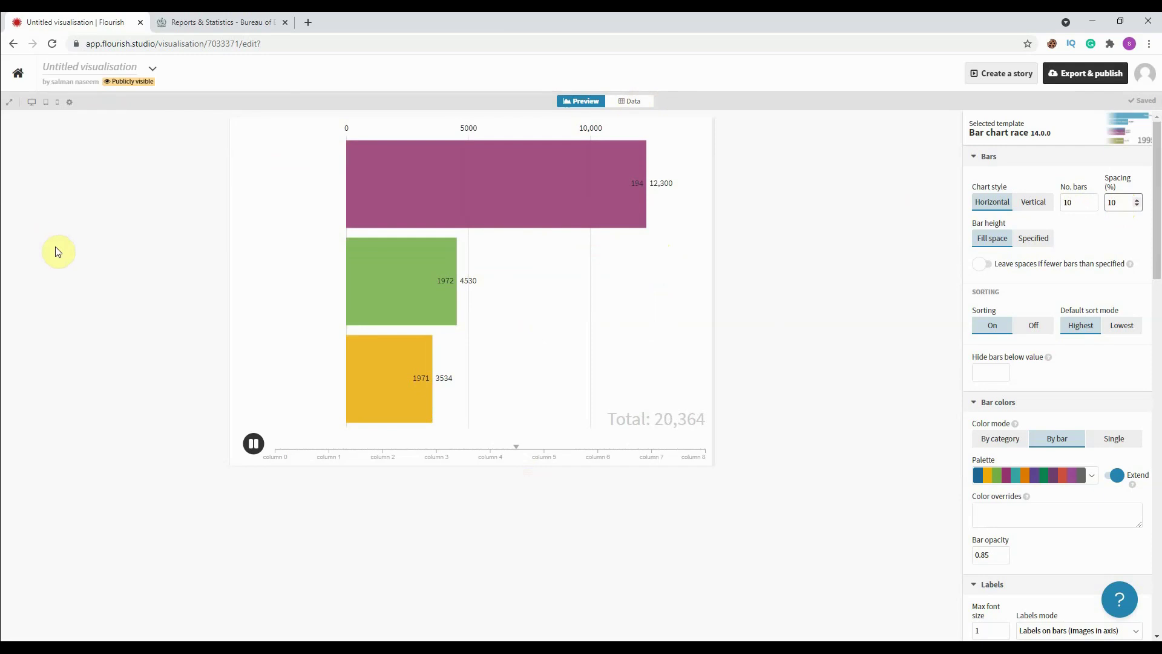
Step: Correct the year label in cell A74 to 1973 and preview the chart race
left_click(626, 106)
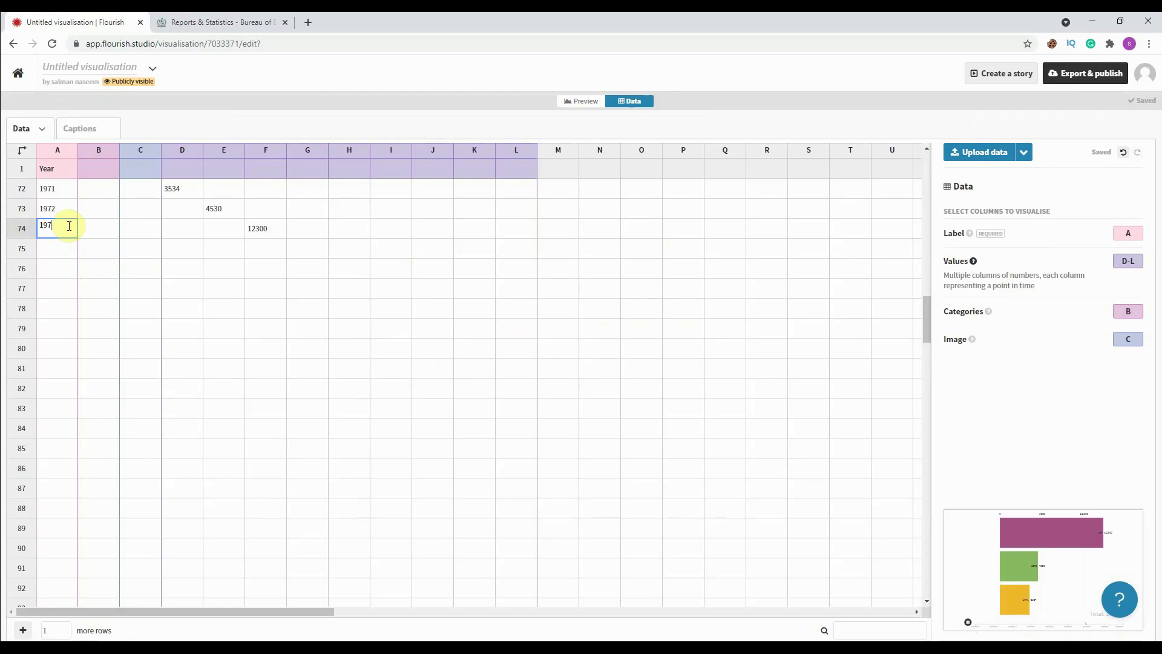
left_click(141, 289)
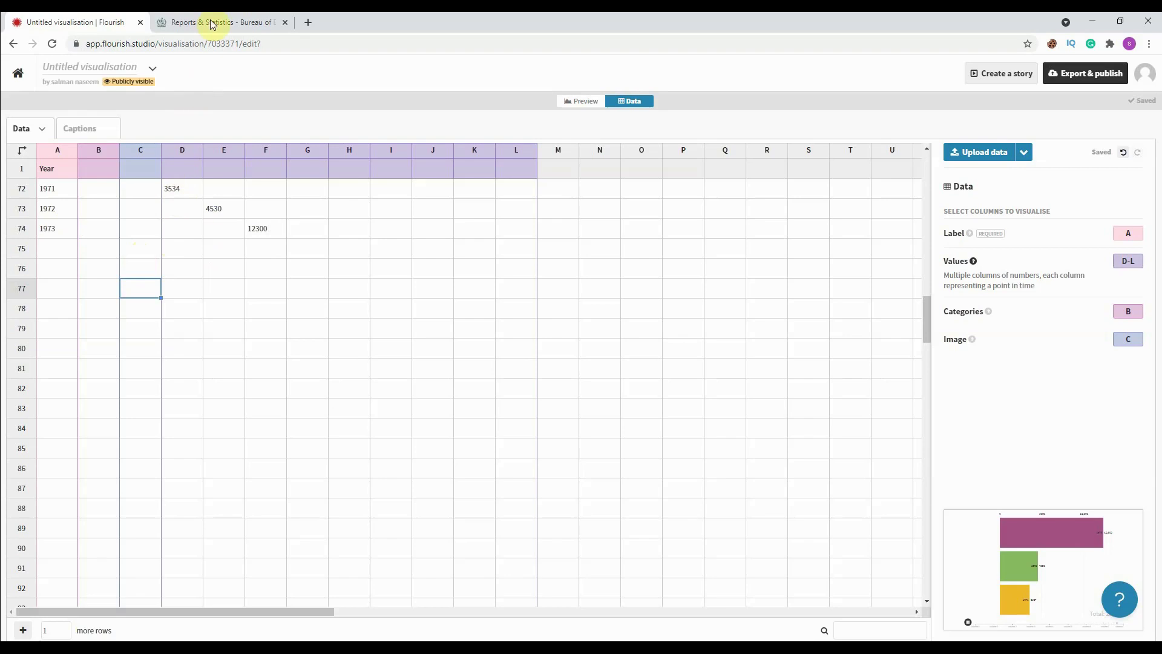
left_click(580, 100)
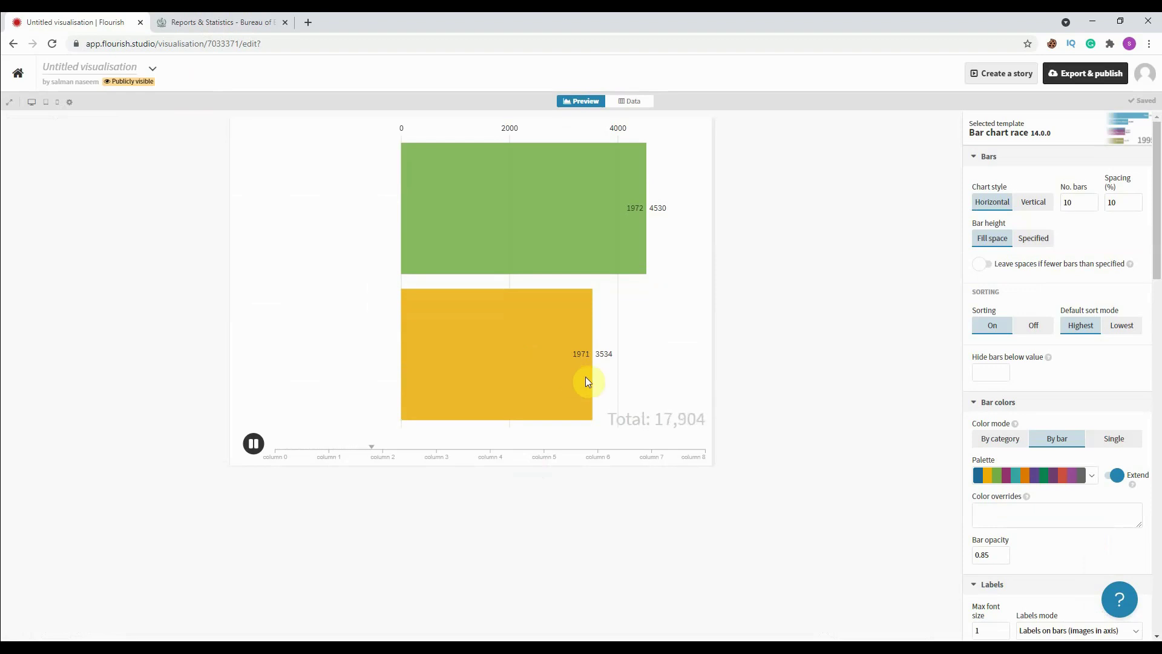
Step: Continue the yearly labels down column A from 1974 through 2019, and return to the Bureau's graph for the 1974 emigrants figure
left_click(632, 101)
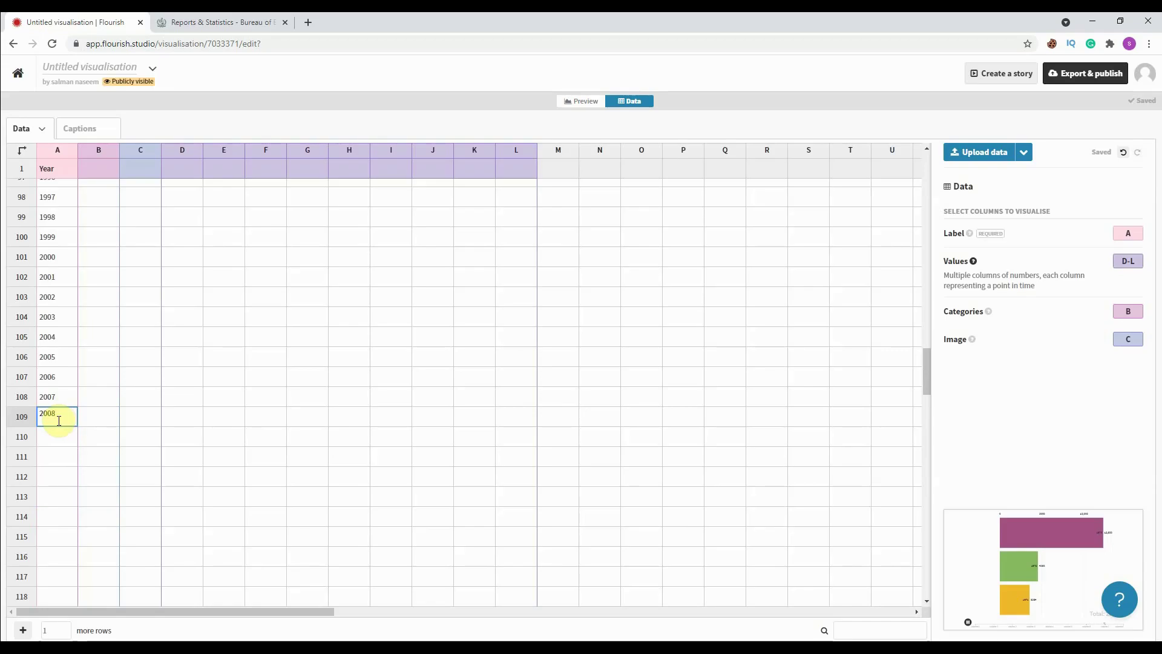
type("2009 2010 2011 2012 2013 2014 2015 2016 2017 2018 2019 20")
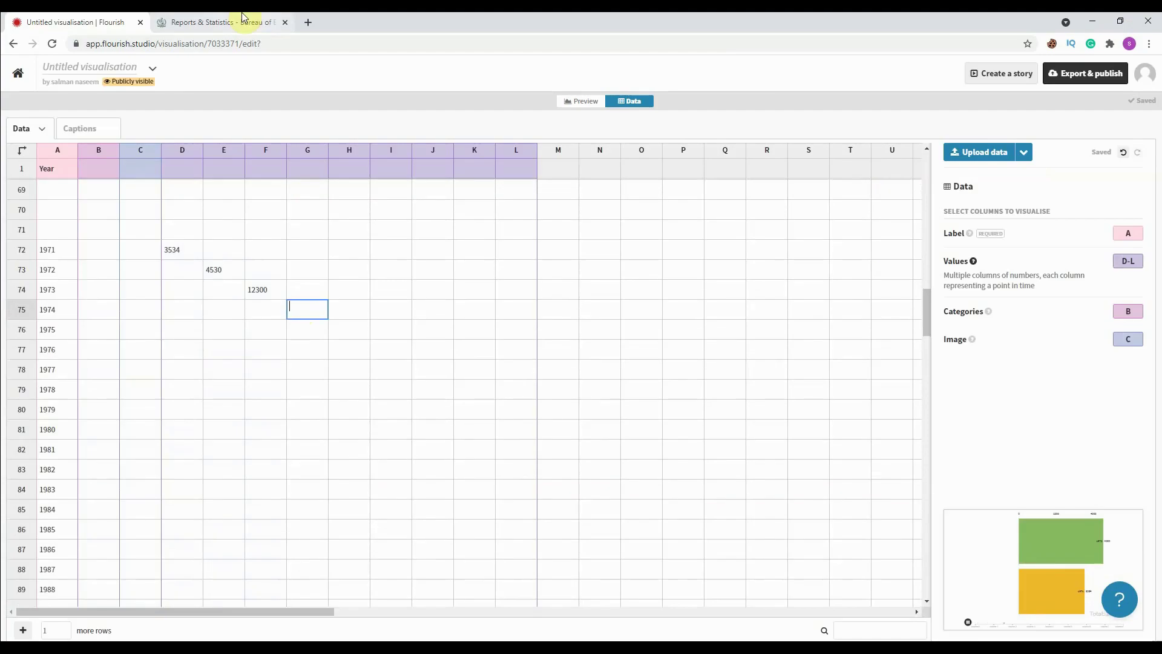
left_click(249, 22)
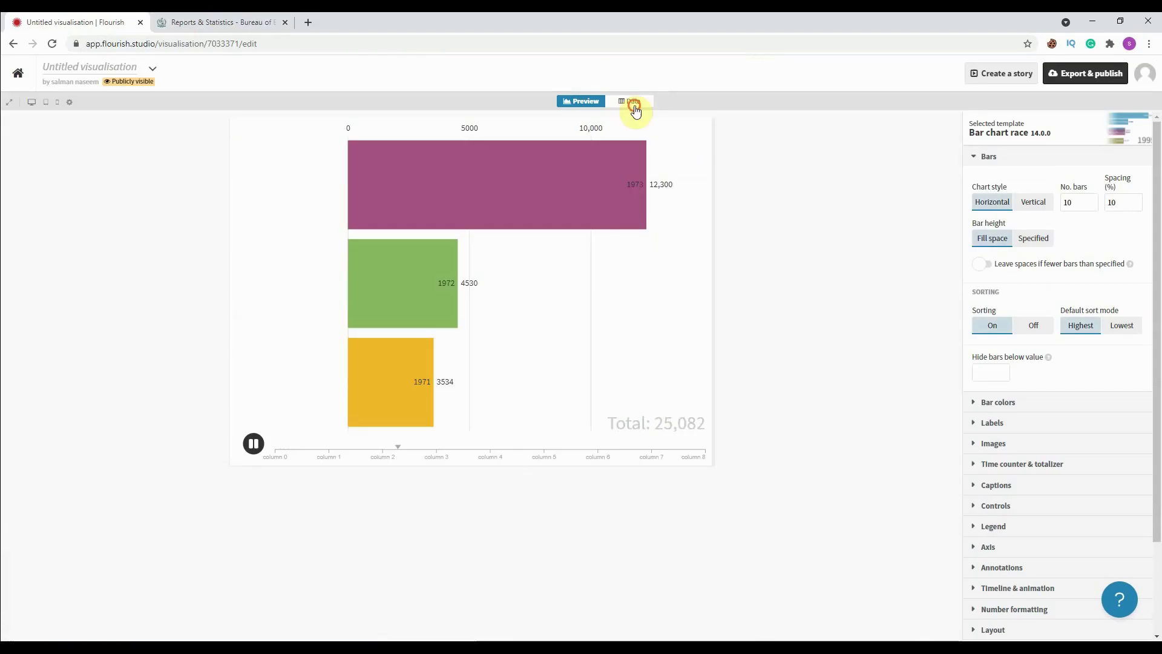
Step: Move the block of years and emigrants figures up so that it starts in row 2, directly below the header
left_click(634, 107)
mouse_move(57, 189)
left_mouse_down()
mouse_move(246, 605)
mouse_move(515, 599)
left_mouse_up()
key("ctrl+x")
double_click(59, 189)
key("ctrl+v")
left_click_drag(21, 189, 52, 501)
left_click(324, 459)
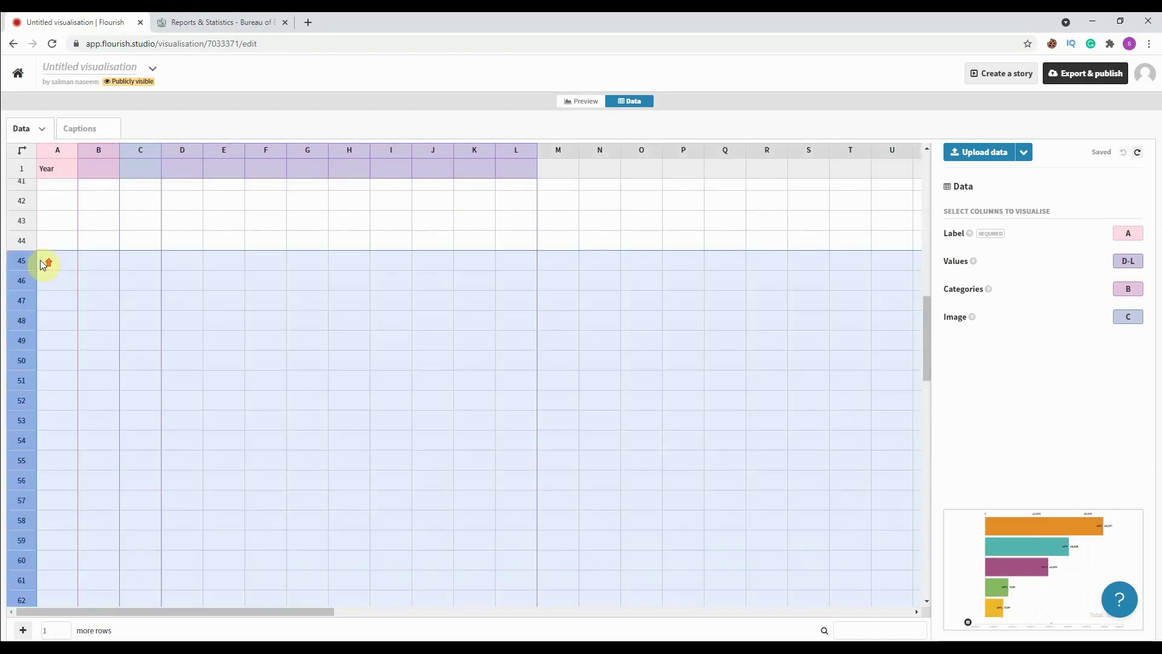
left_click_drag(44, 262, 122, 415)
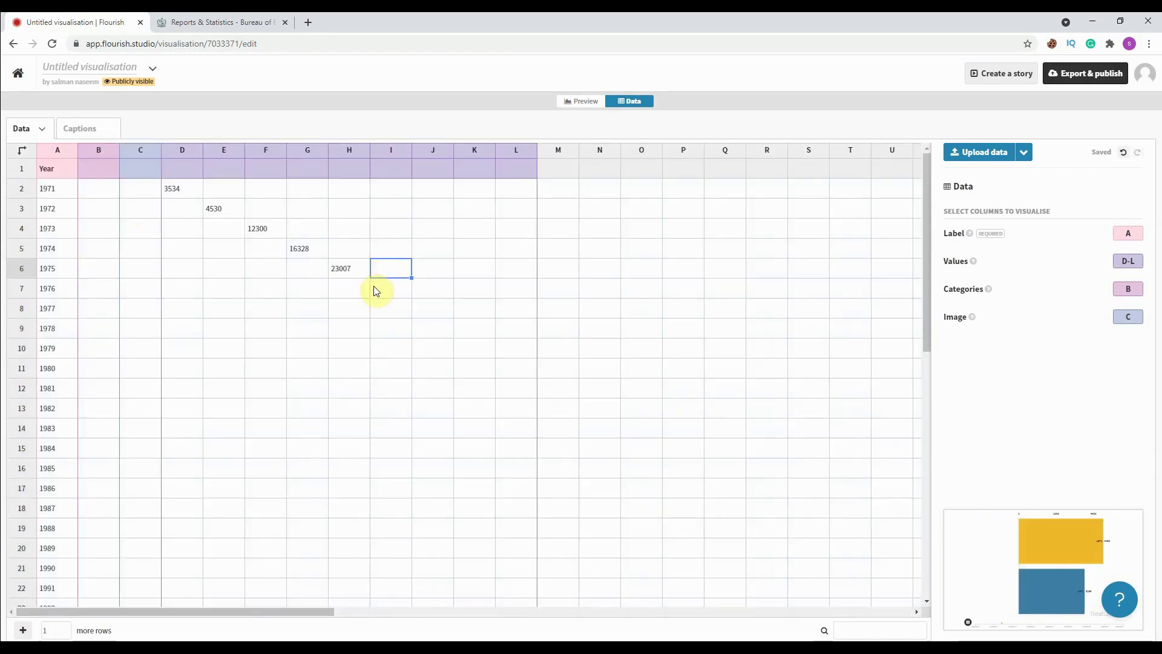
Step: Enter the emigrants figures from the Bureau's graph: 41690 for 1976 in cell I7 and 140445 for 1977 in cell J8
left_click(377, 291)
left_click(199, 20)
left_click(83, 19)
type("41690")
left_click(200, 20)
left_click(83, 20)
type("140445")
Step: Enter the emigrants figures from the Bureau's graph: 129533 for 1978 in cell K9 and 118259 for 1979 in cell L10
left_click(196, 19)
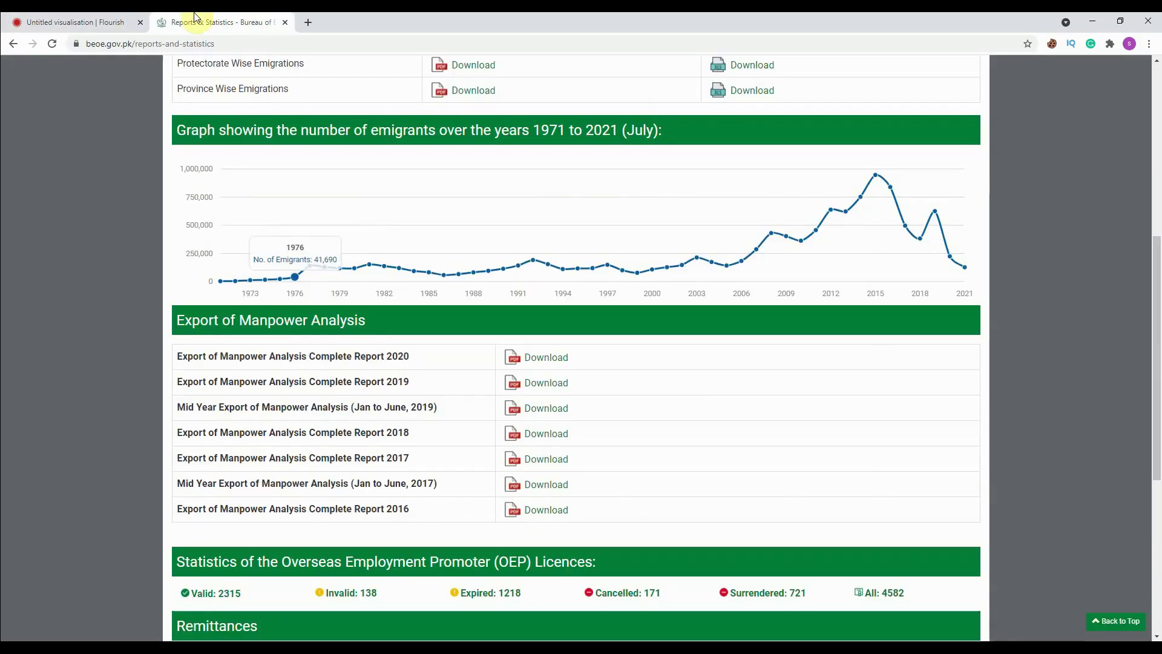
left_click(83, 22)
left_click(209, 21)
left_click(82, 22)
type("129533")
left_click(206, 20)
left_click(83, 21)
type("118259")
Step: Extend the Values columns to D-ZZ and return to the Bureau's graph for the 1980 emigrants figure
left_click(1123, 263)
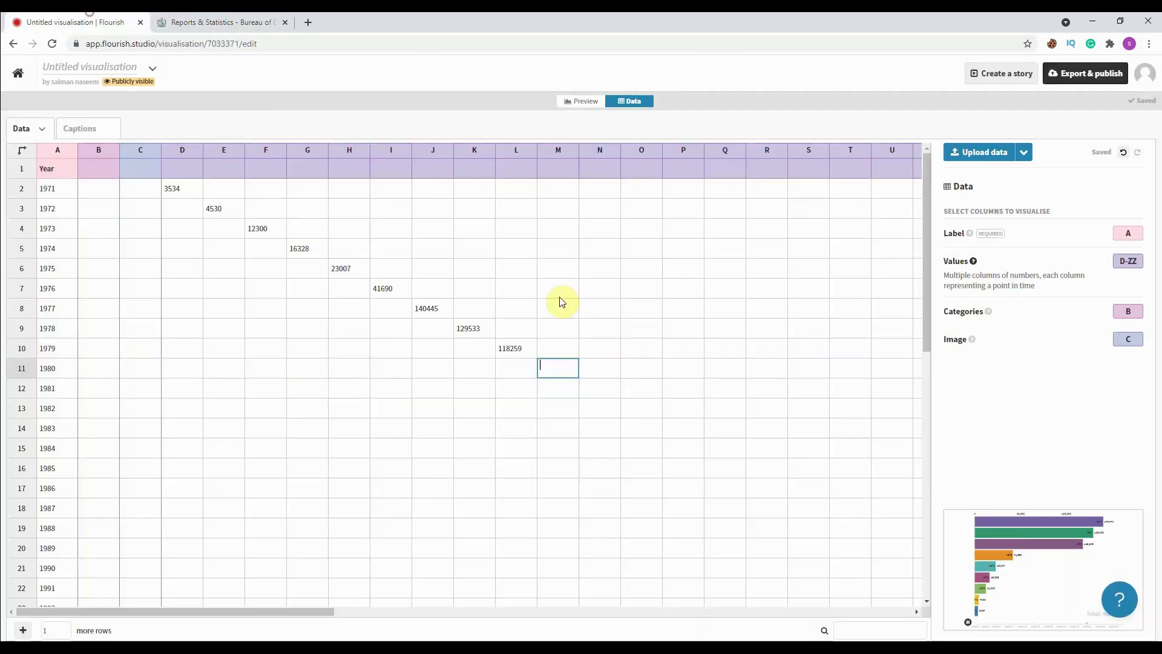
left_click(218, 20)
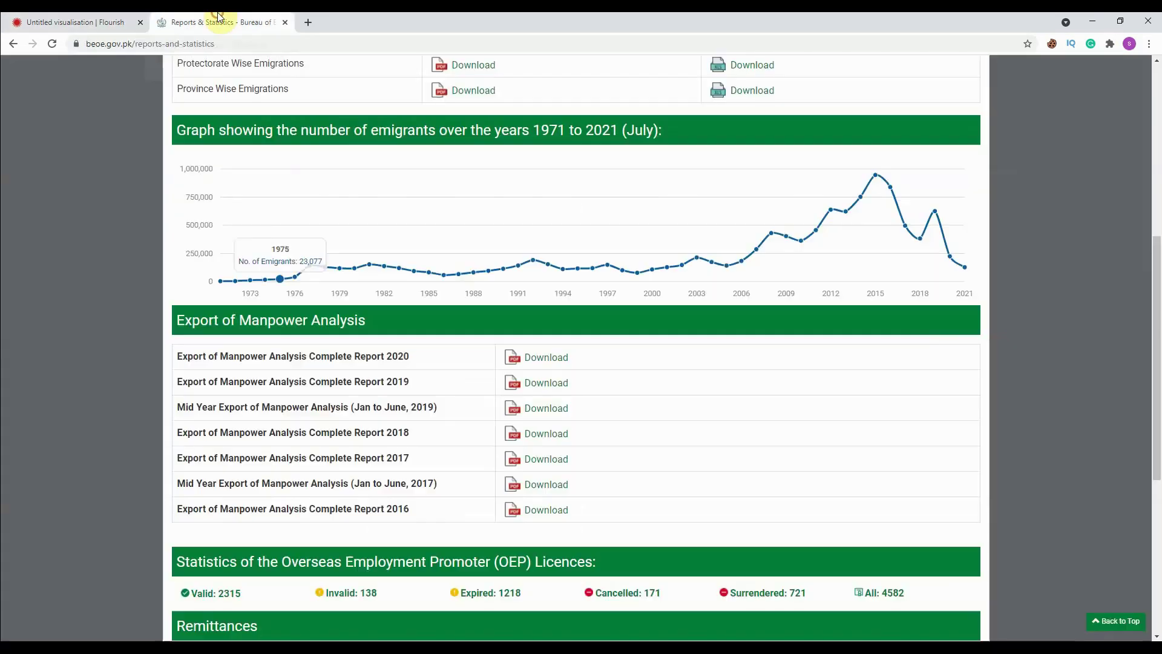